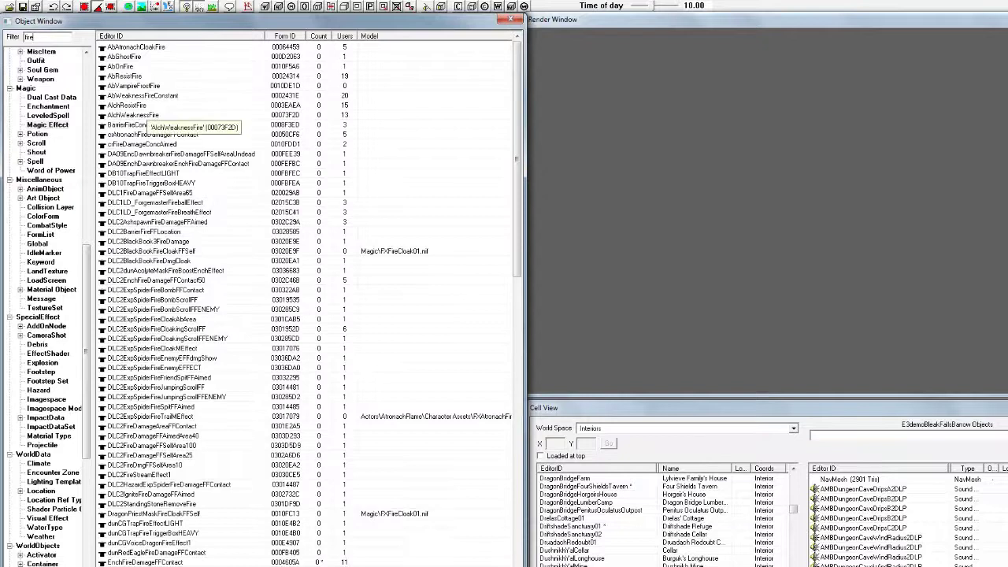
Step: Open the FireDamageFFAimed magic effect for editing and set its ID to ESX
click(138, 115)
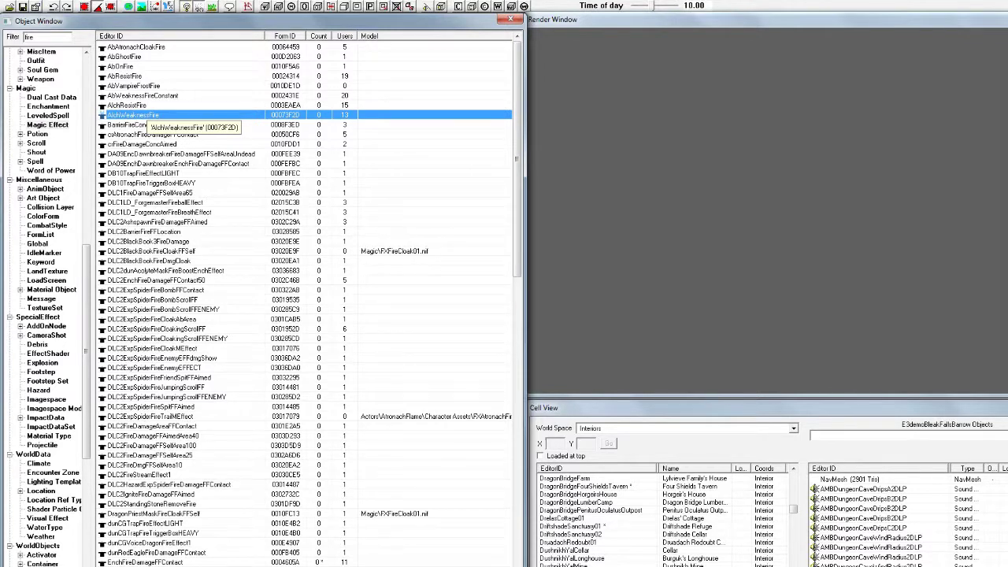
scroll(147, 117, down, 20)
click(141, 212)
scroll(142, 212, down, 5)
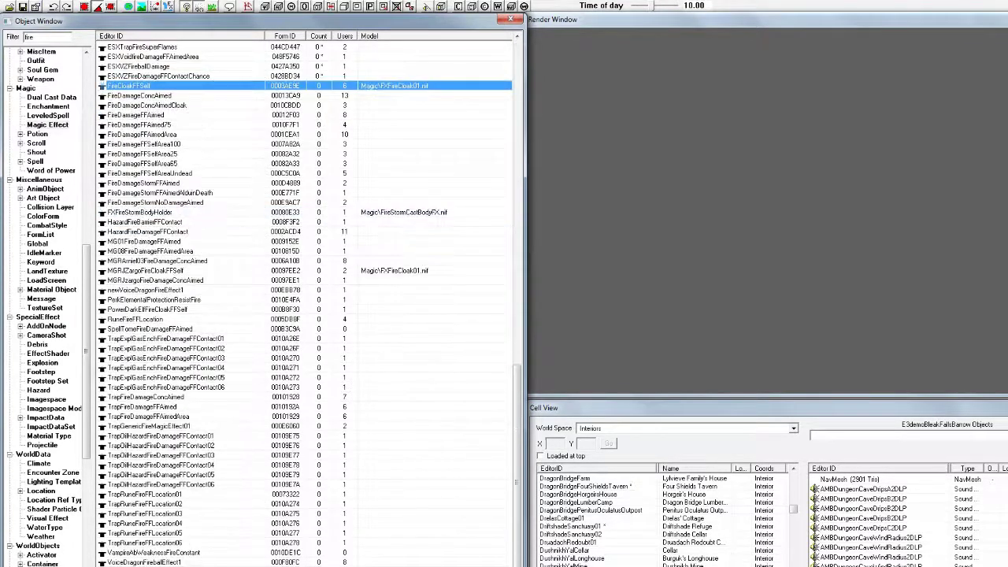
scroll(308, 300, up, 1)
right_click(177, 144)
click(203, 163)
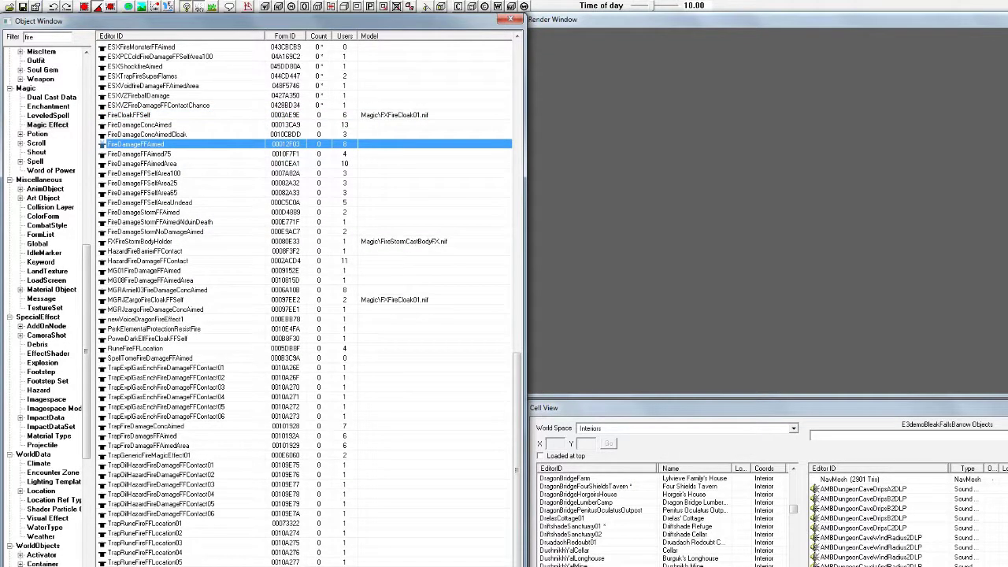
key(Return)
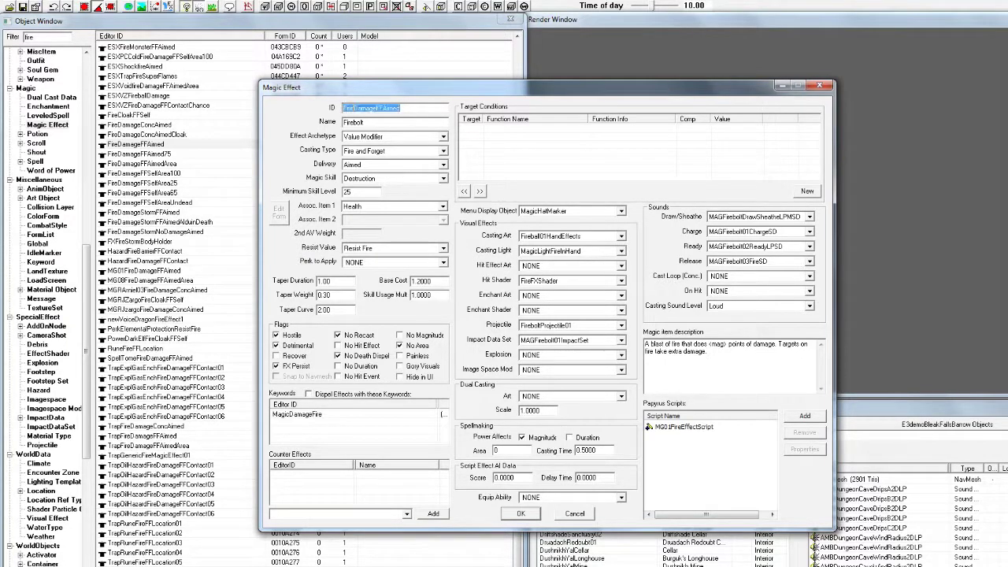
text(ESX)
key(Tab)
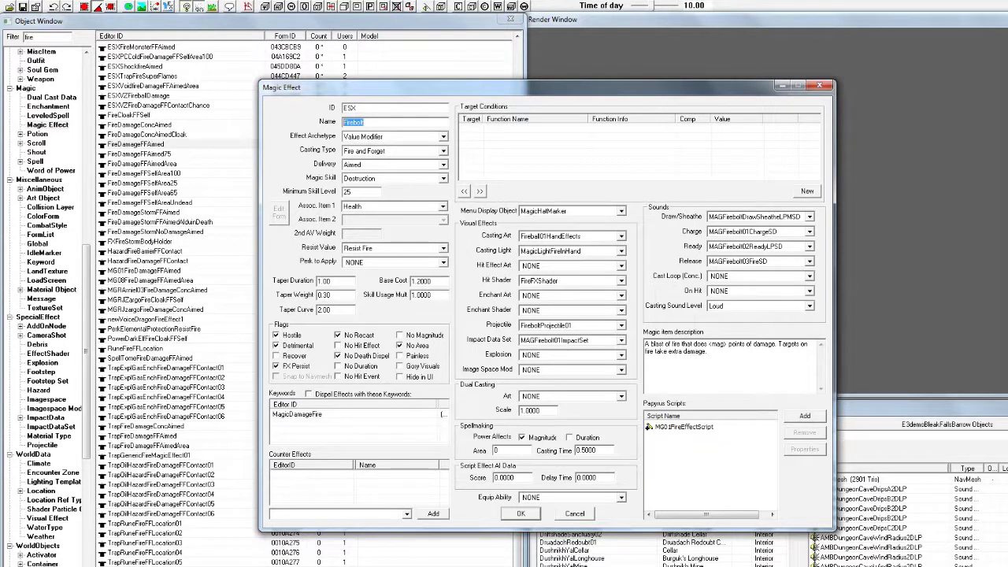
Step: Examine the available effect archetypes and the actor values offered for the first associated item
click(444, 137)
key(Down)
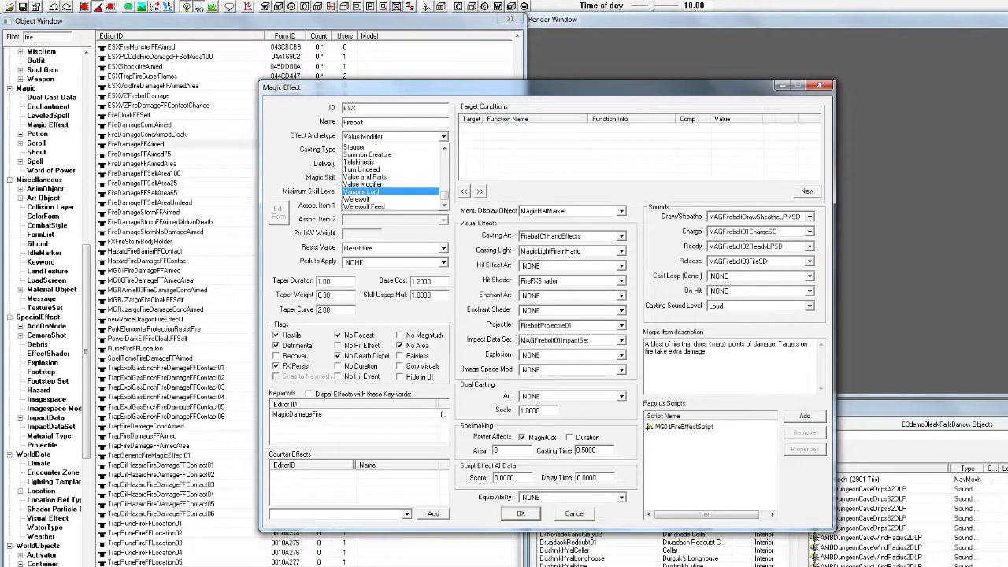
key(Up)
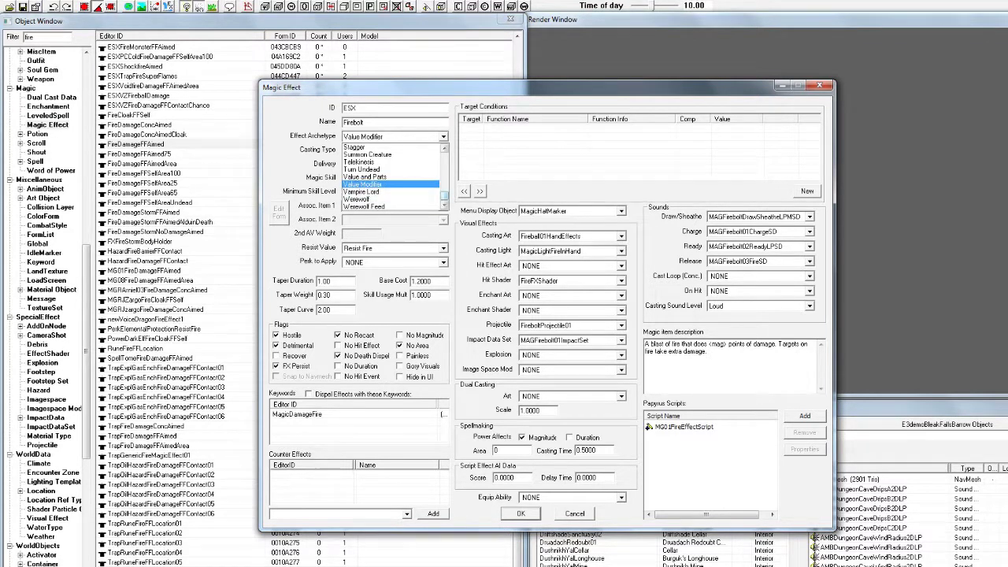
key(Down)
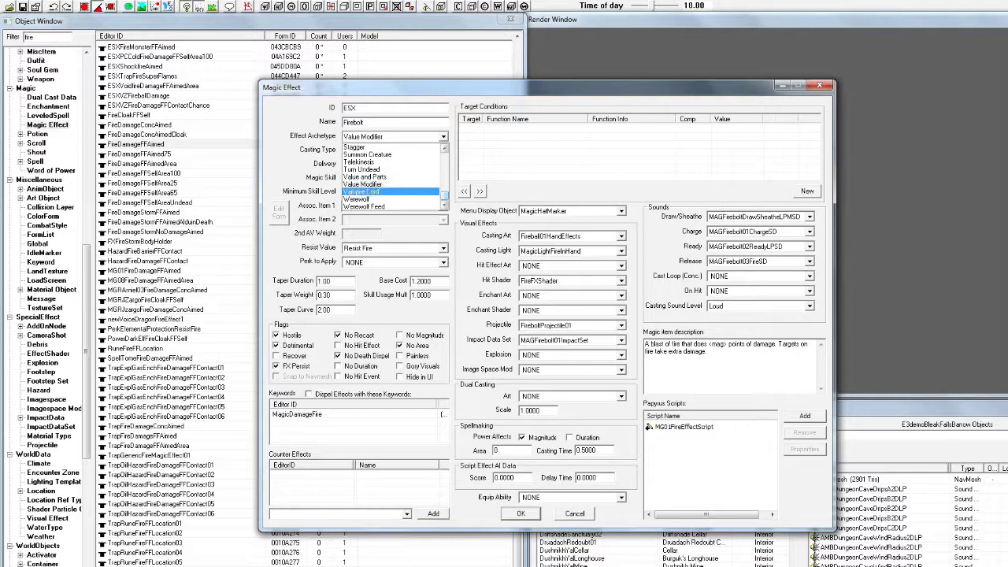
click(443, 136)
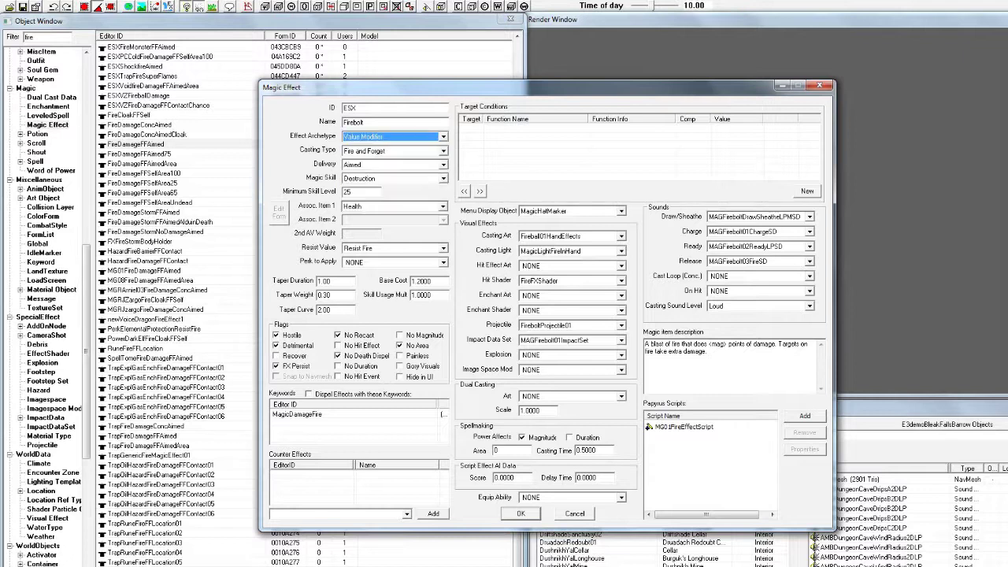
click(444, 205)
click(444, 206)
click(443, 206)
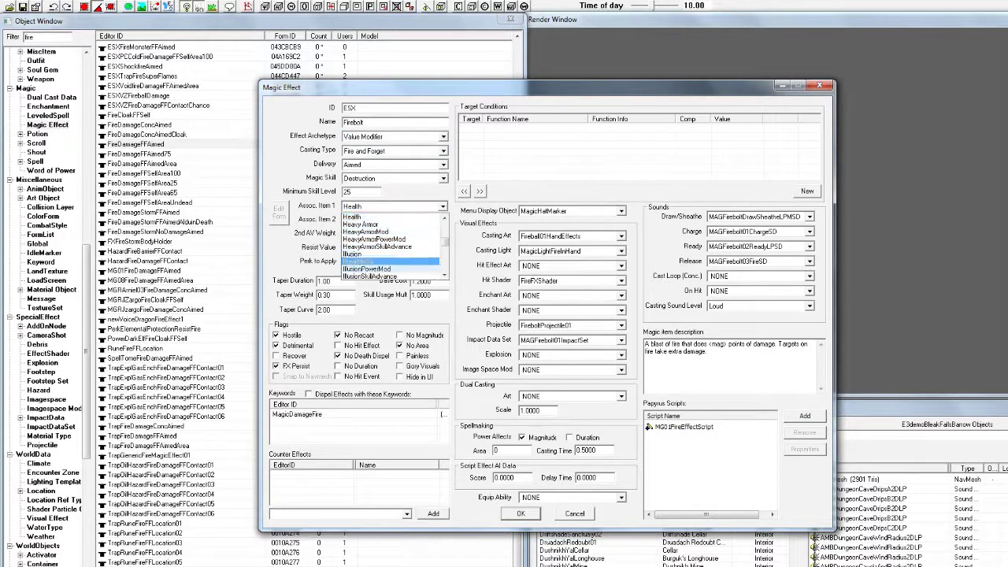
click(394, 217)
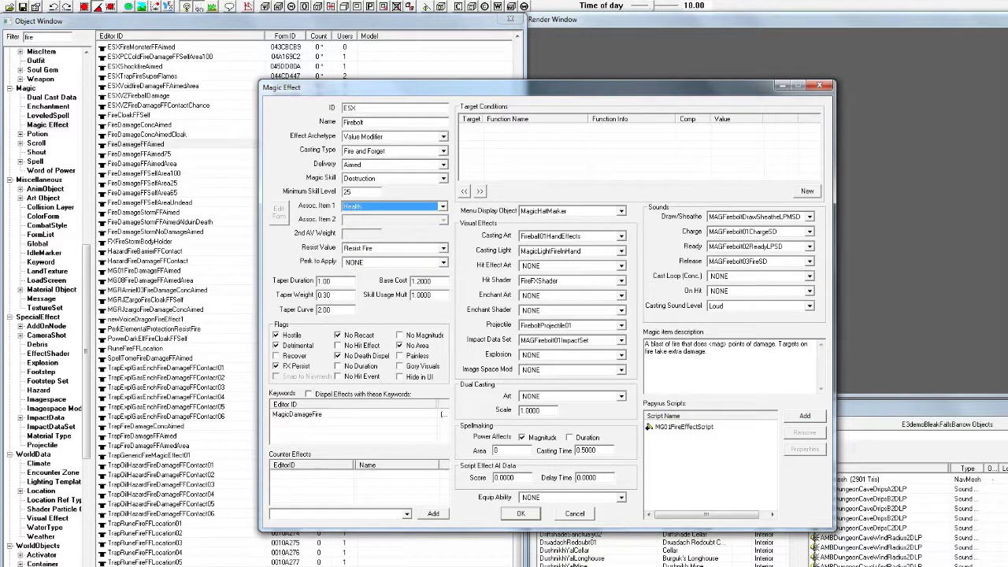
click(443, 206)
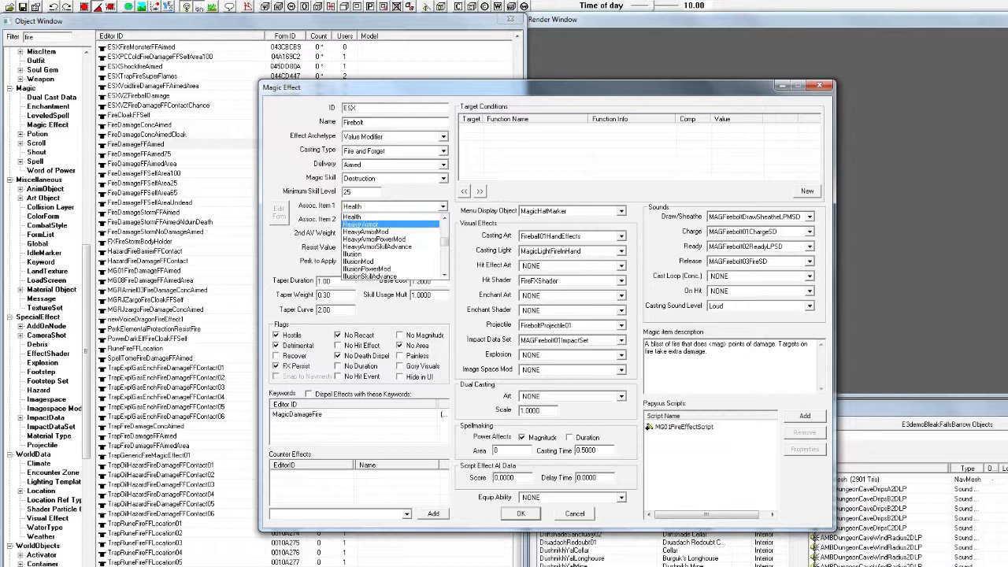
drag(444, 242, 444, 241)
key(Up)
key(Up)
key(Up)
key(Up)
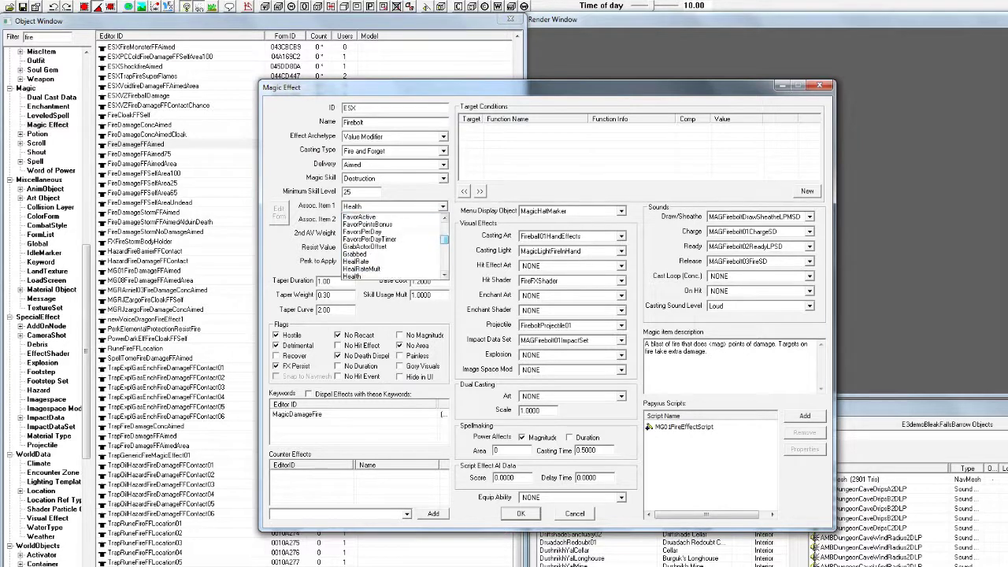
key(Up)
key(Up)
key(Up)
key(Up)
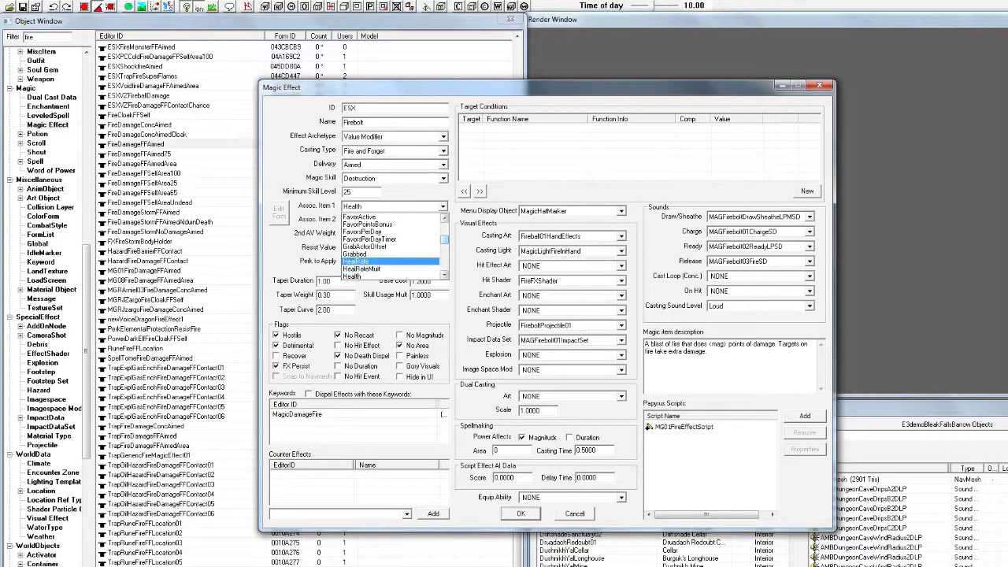
key(Escape)
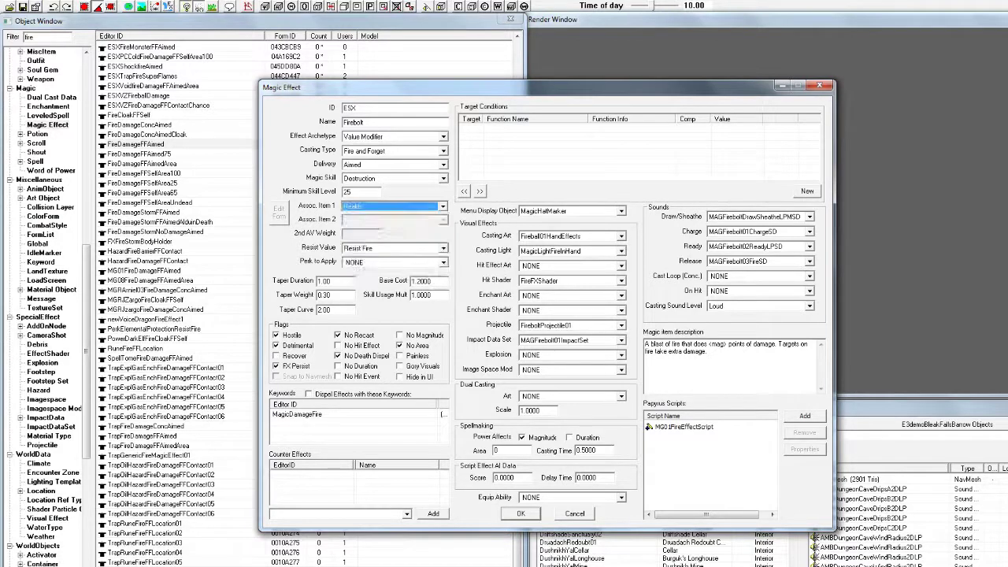
Step: Examine the casting type choices, along with the options for the associated item and casting art
click(443, 165)
click(444, 164)
key(shift+Tab)
key(alt+Down)
key(Down)
key(Down)
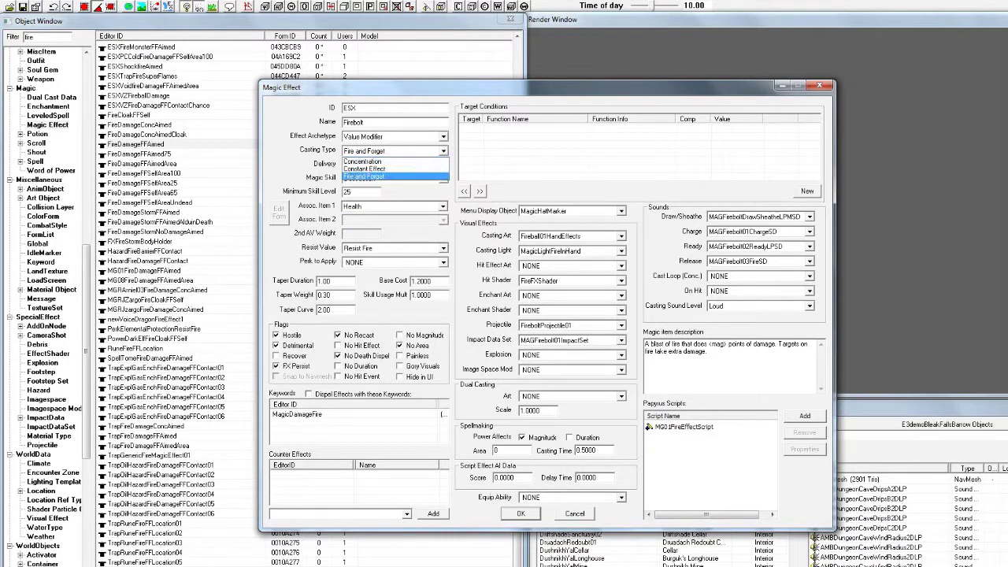
key(Up)
key(Up)
key(Down)
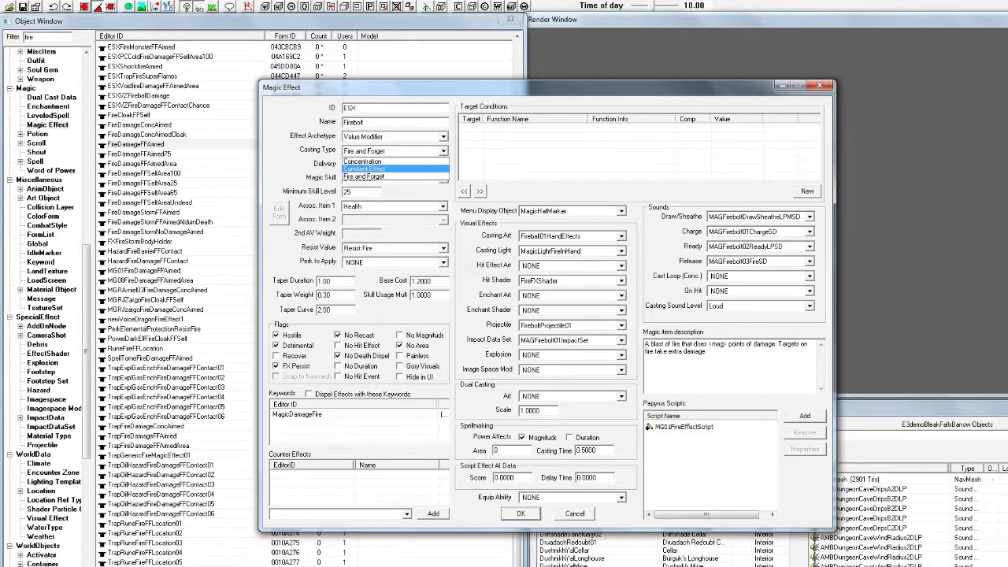
key(Up)
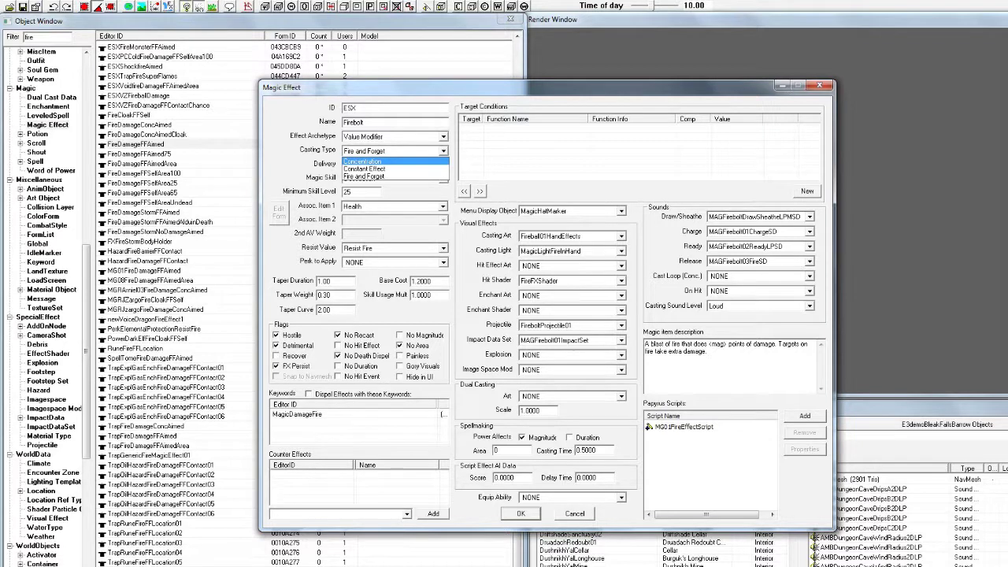
click(443, 150)
click(442, 207)
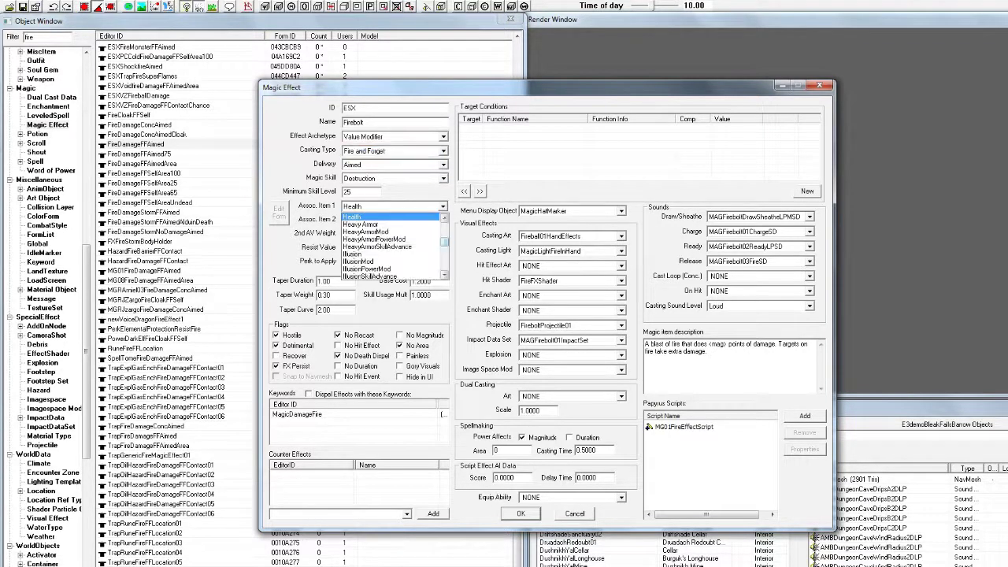
click(442, 207)
click(442, 150)
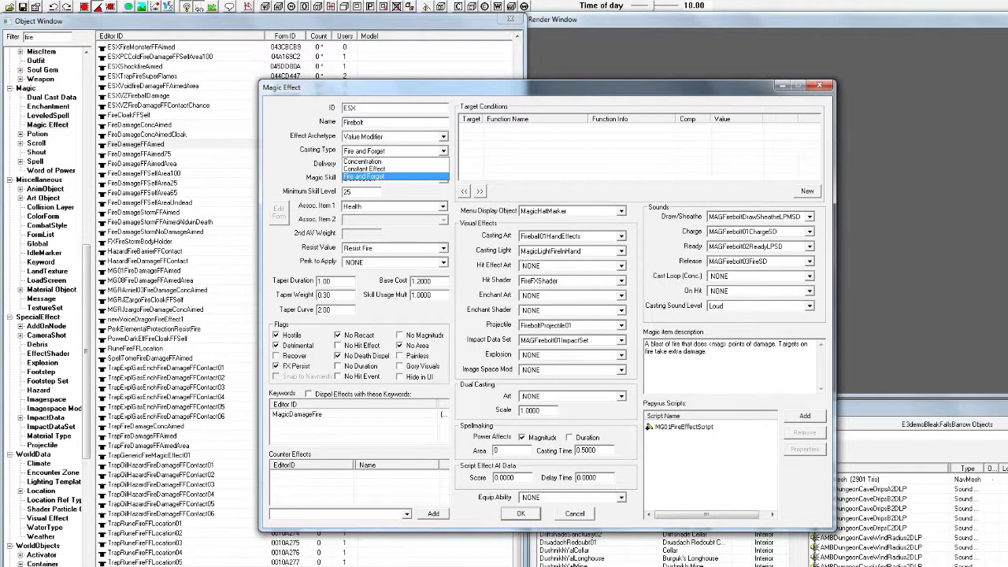
click(443, 151)
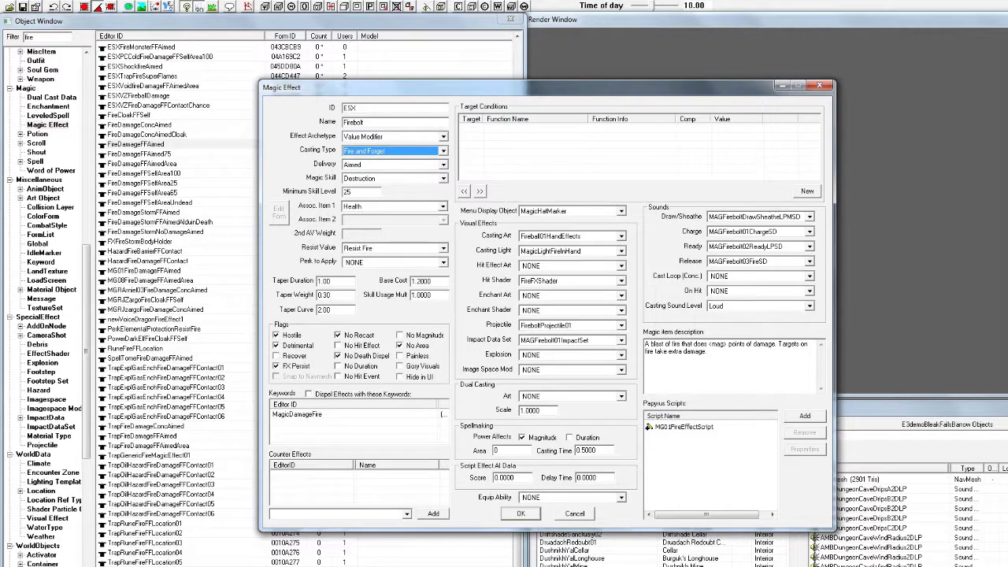
click(622, 236)
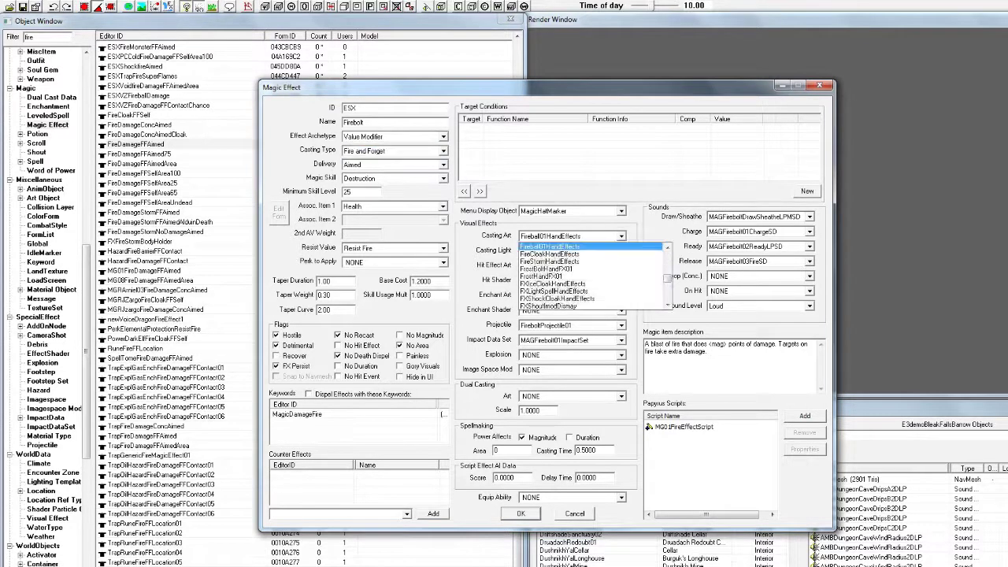
click(621, 236)
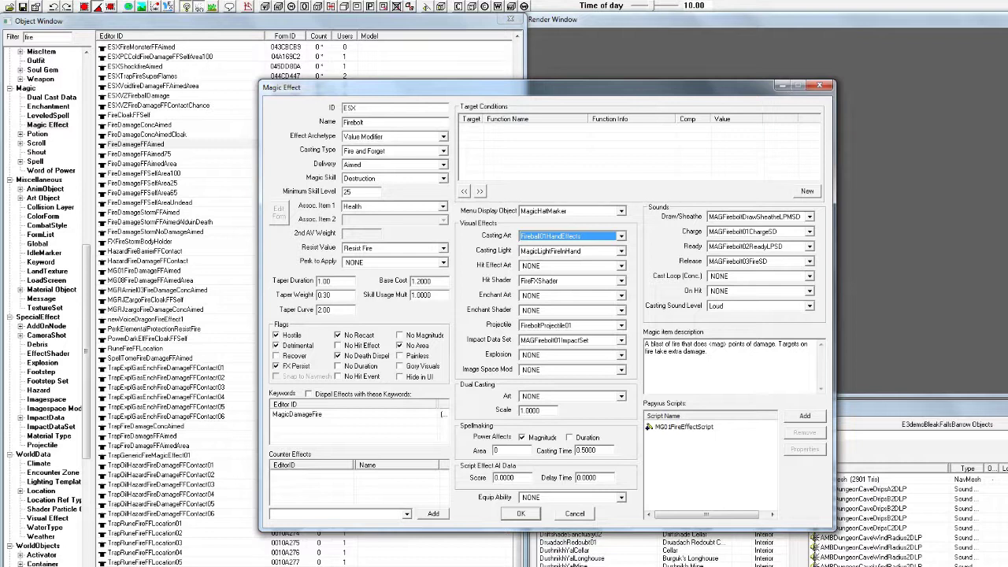
Step: Set the effect's casting type to Concentration with Aimed delivery
click(444, 165)
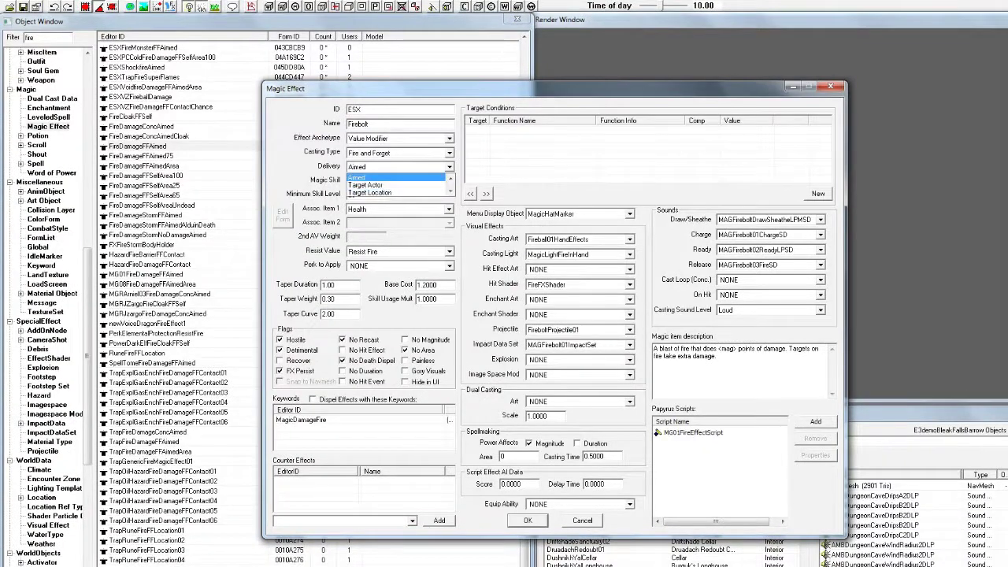
click(394, 178)
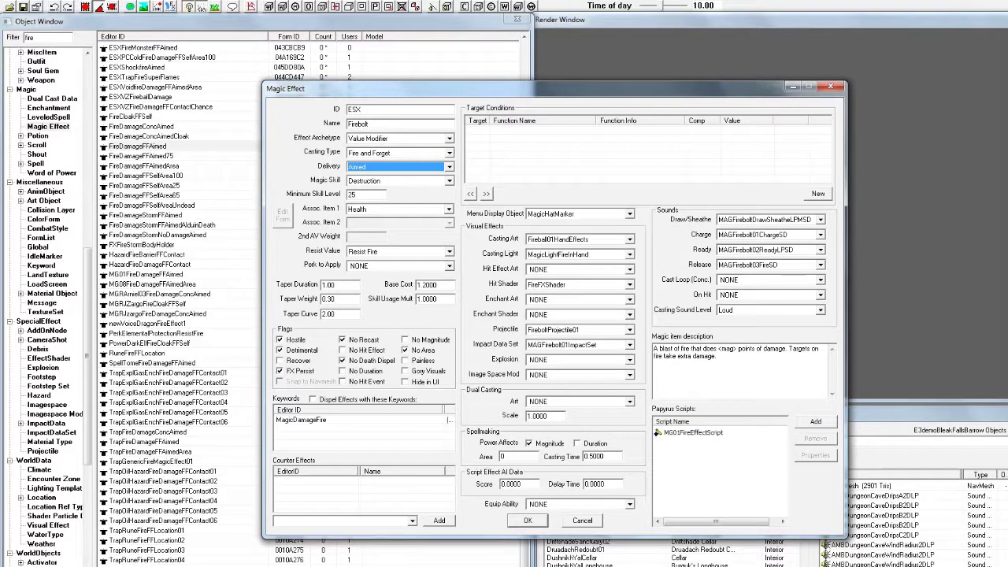
click(449, 152)
click(425, 162)
click(449, 153)
click(425, 162)
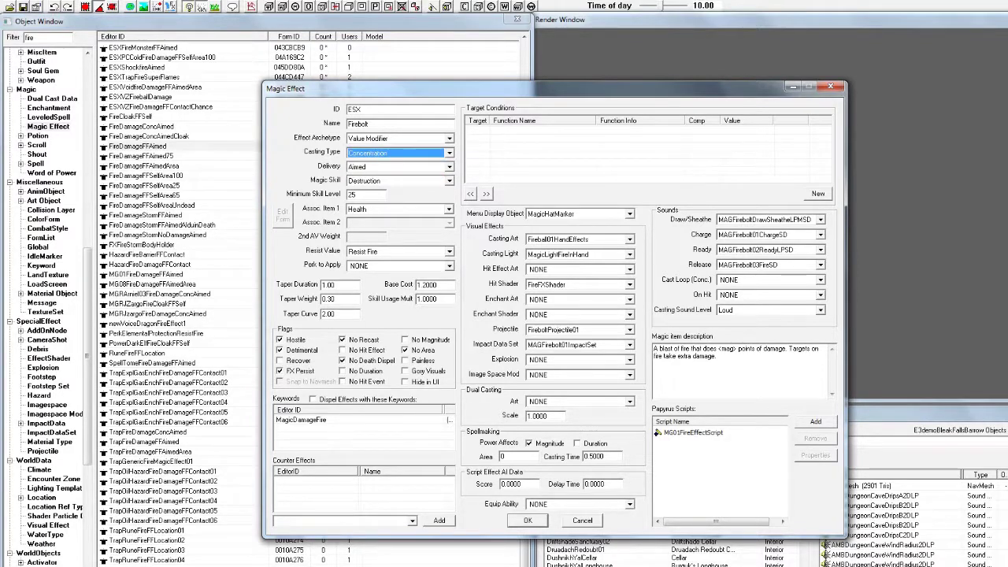
click(449, 167)
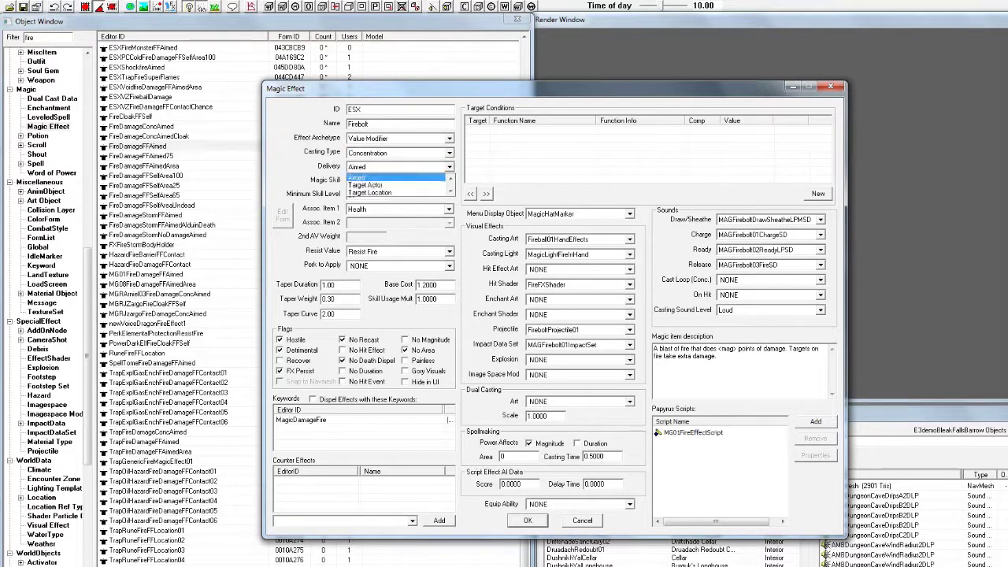
key(Return)
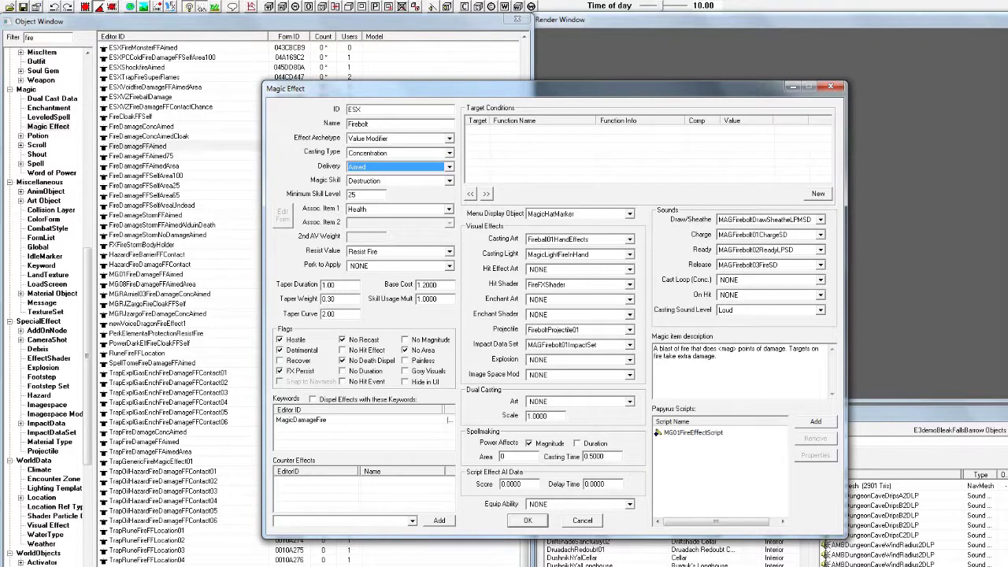
Step: Remove the MG01FireEffectScript script and the MagicDamageFire keyword from the effect
click(712, 432)
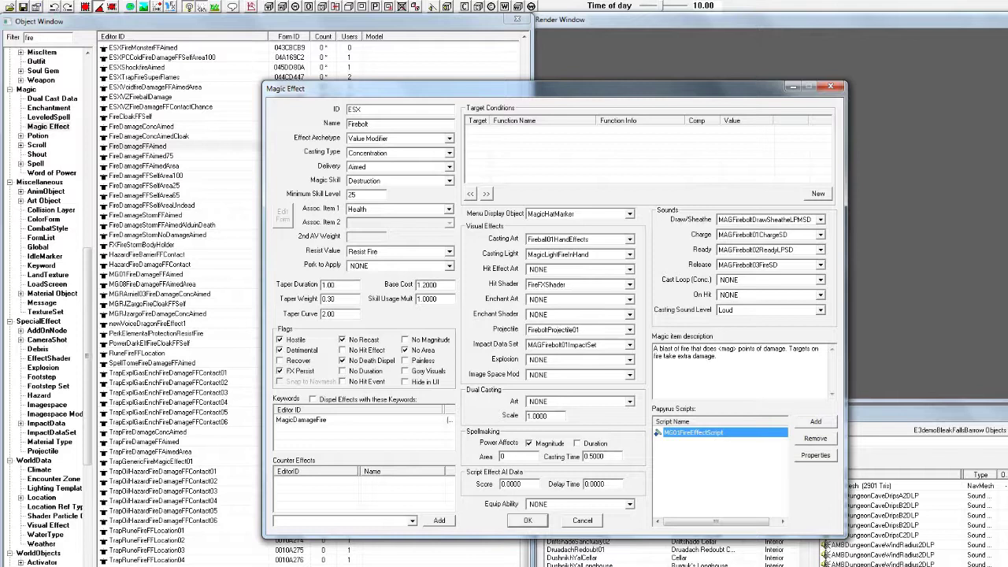
click(816, 439)
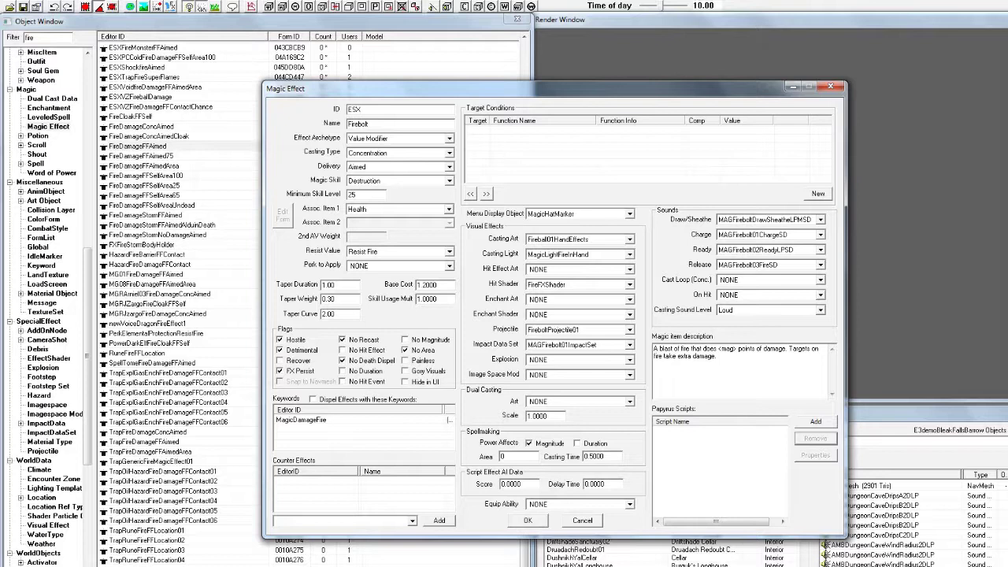
click(315, 420)
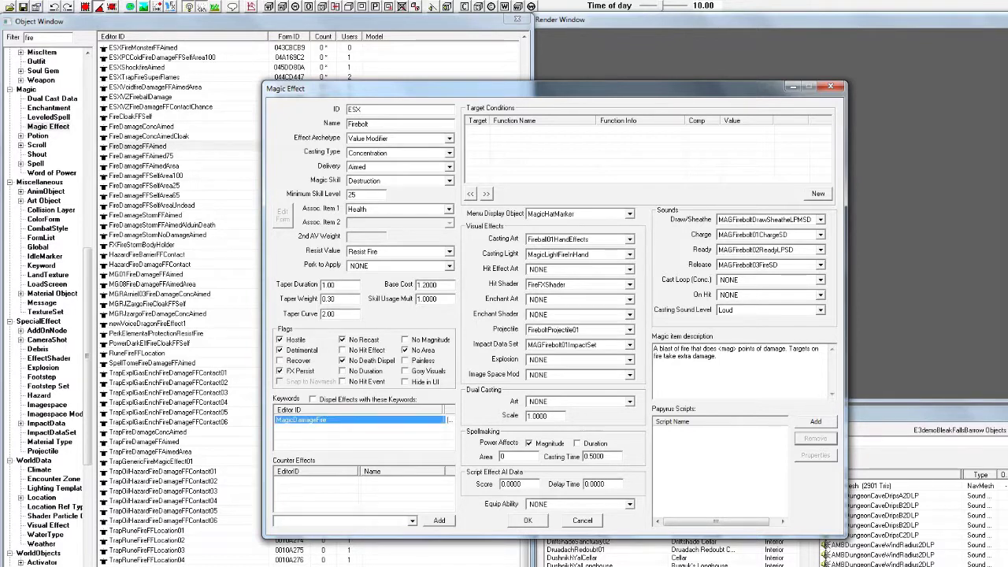
key(Delete)
Step: Browse the casting art options for the effect's hand visuals
click(629, 239)
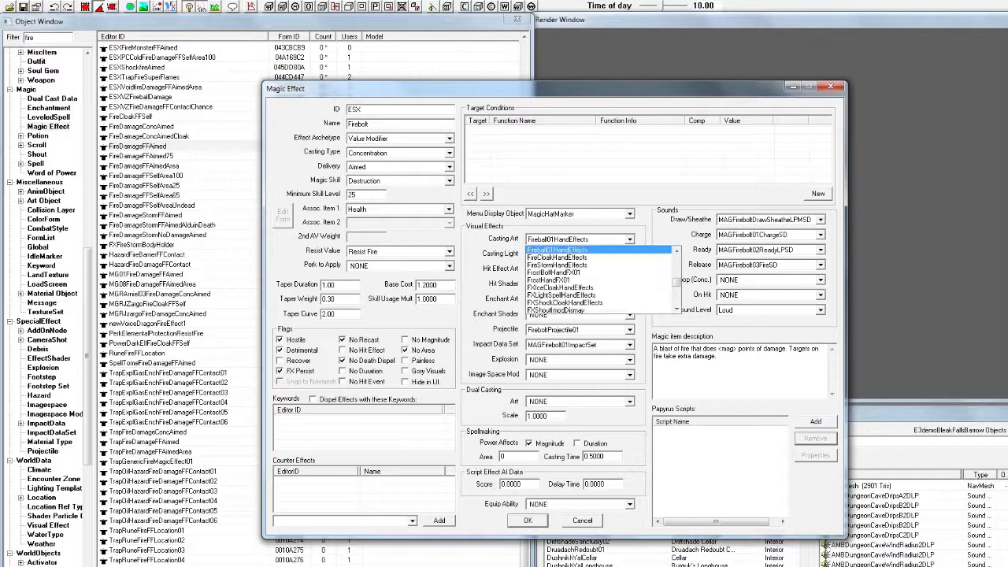
click(629, 240)
click(629, 240)
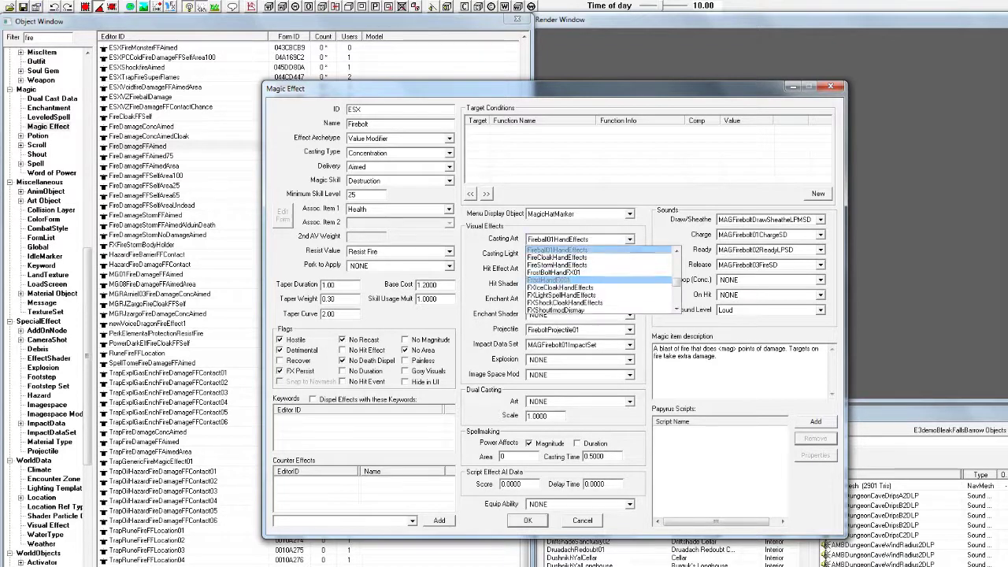
scroll(599, 295, up, 1)
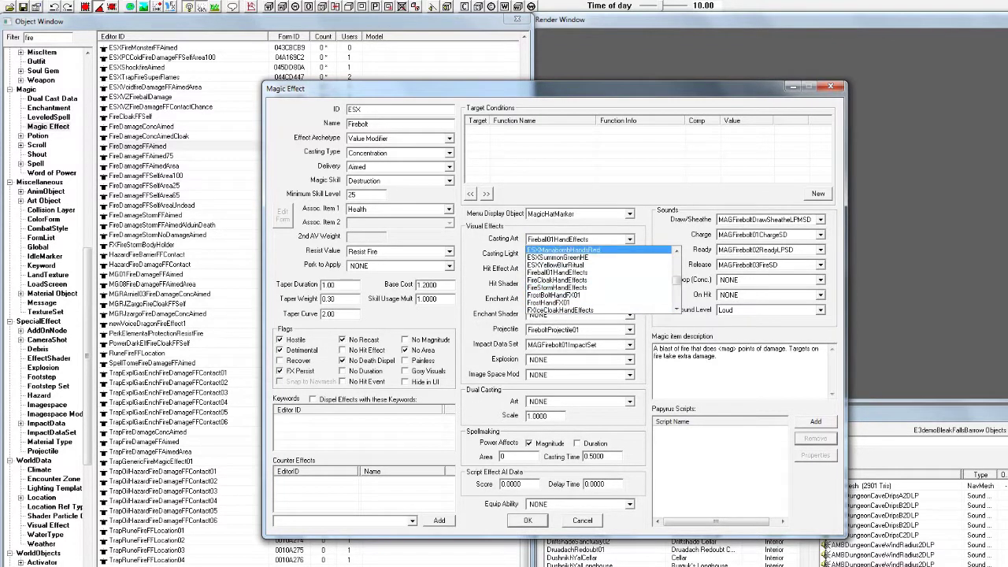
click(628, 240)
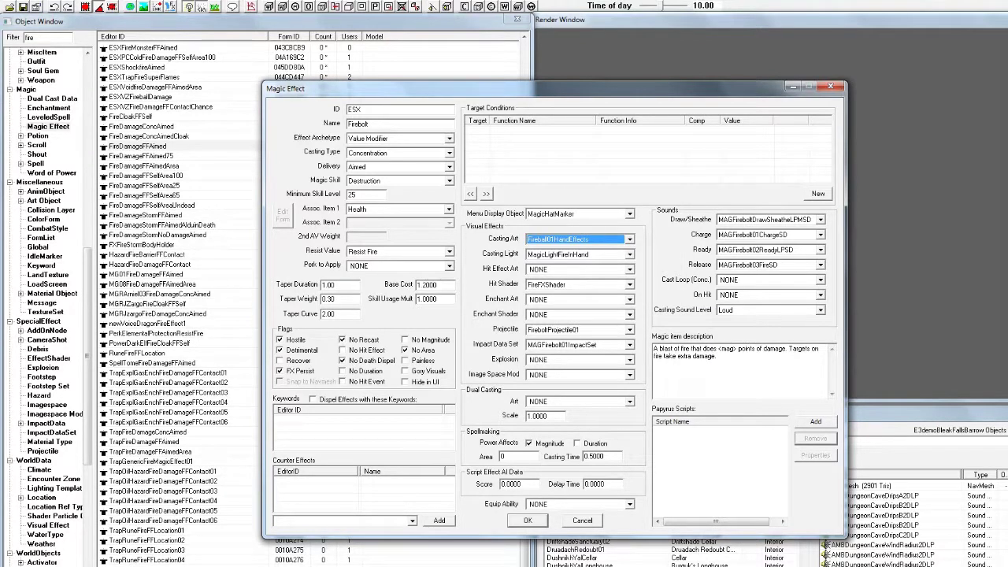
Step: Set the effect's casting art to HealMystFXHand01 after looking through the available hand effects
click(630, 240)
key(Down)
key(Down)
key(Down)
key(Down)
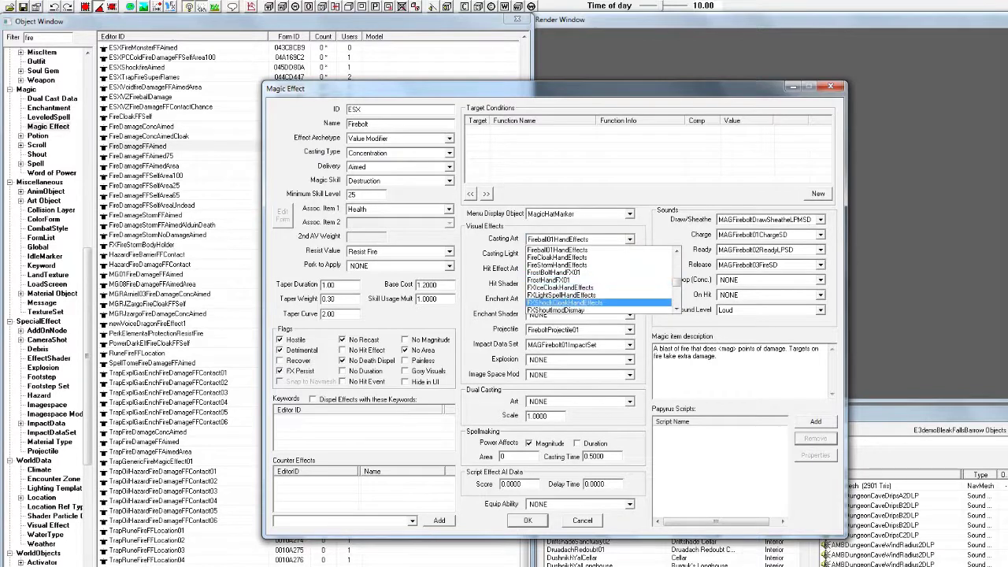
key(Up)
key(Up)
key(Up)
key(Up)
key(Up)
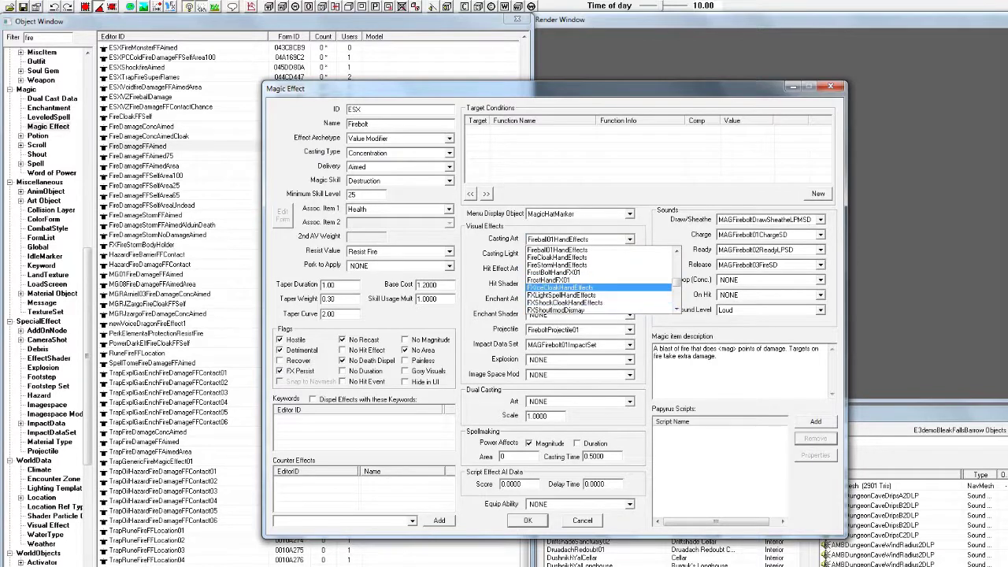
scroll(558, 281, up, 1)
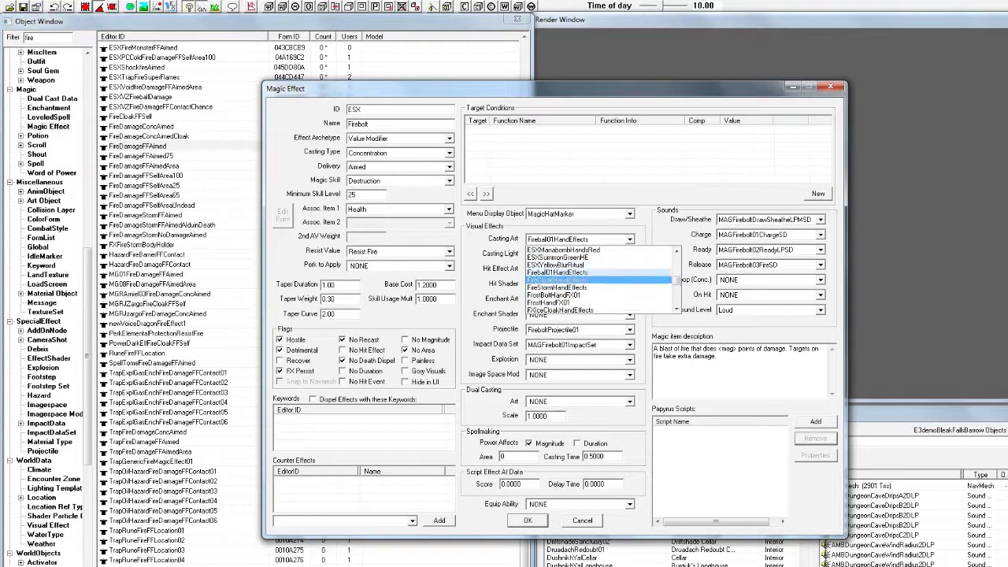
scroll(558, 281, down, 2)
click(575, 241)
key(alt+Down)
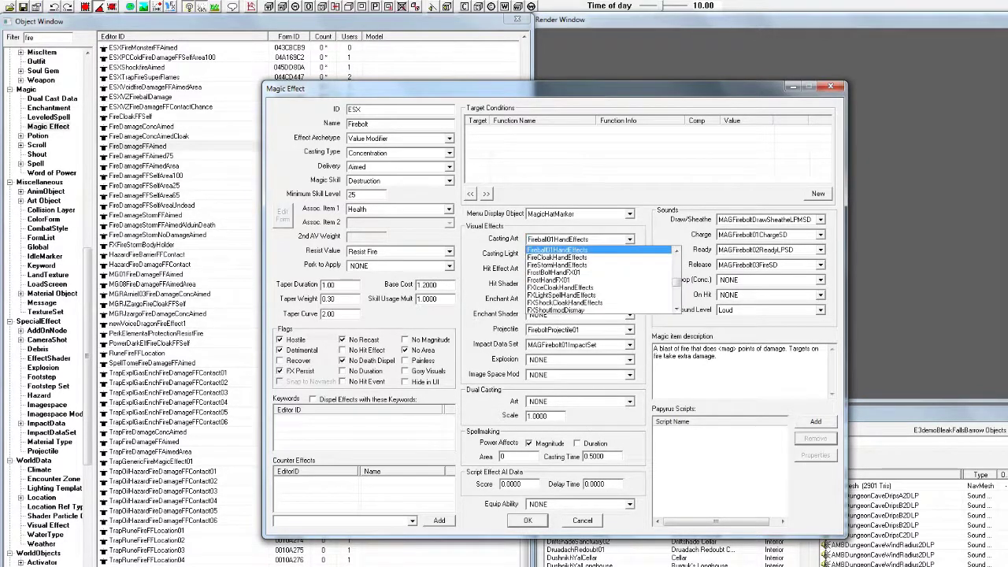
key(Up)
key(Up)
key(Up)
key(Up)
key(Up)
key(Up)
key(Up)
key(Up)
key(Up)
key(Up)
key(Up)
key(Up)
key(Up)
key(Up)
key(Up)
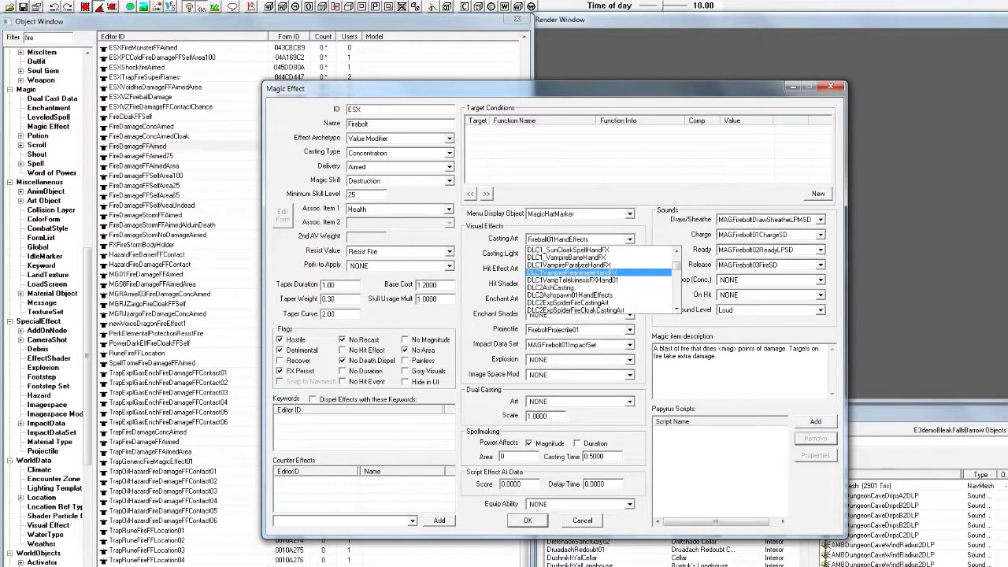
drag(676, 267, 677, 281)
scroll(599, 295, down, 2)
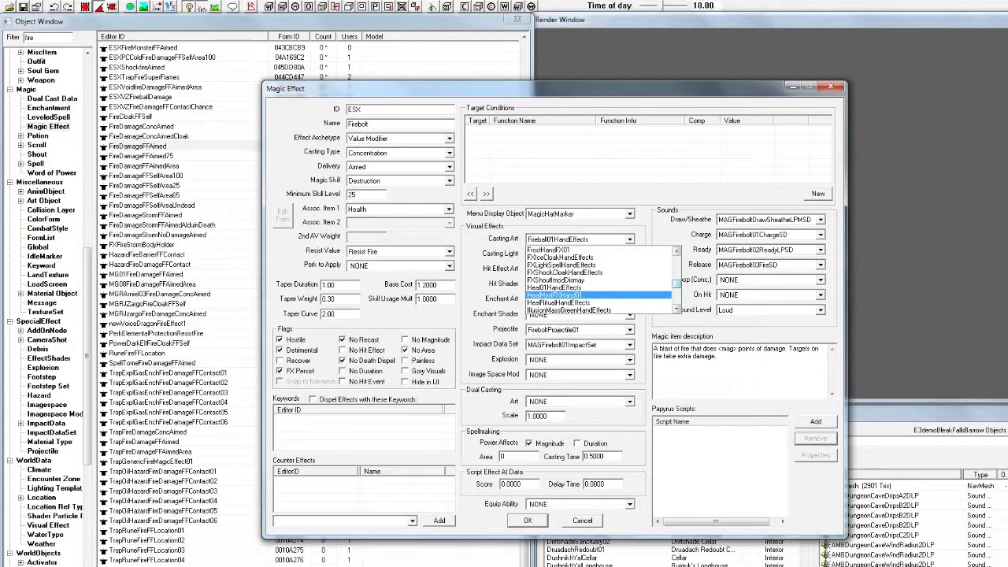
key(Return)
Step: Set the effect's hit shader to FrostFXShader and its projectile to FireBallProjectile01
click(630, 284)
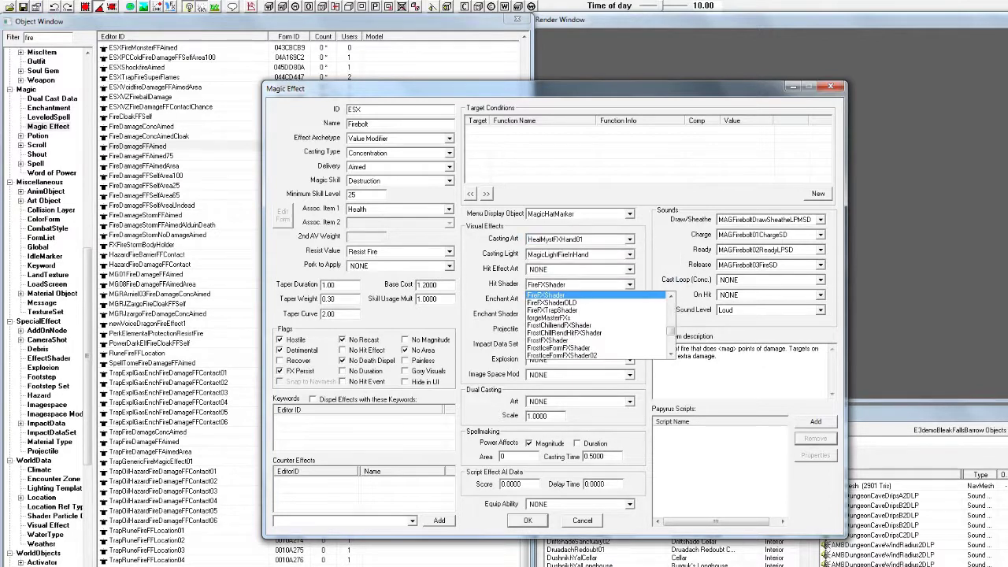
key(Return)
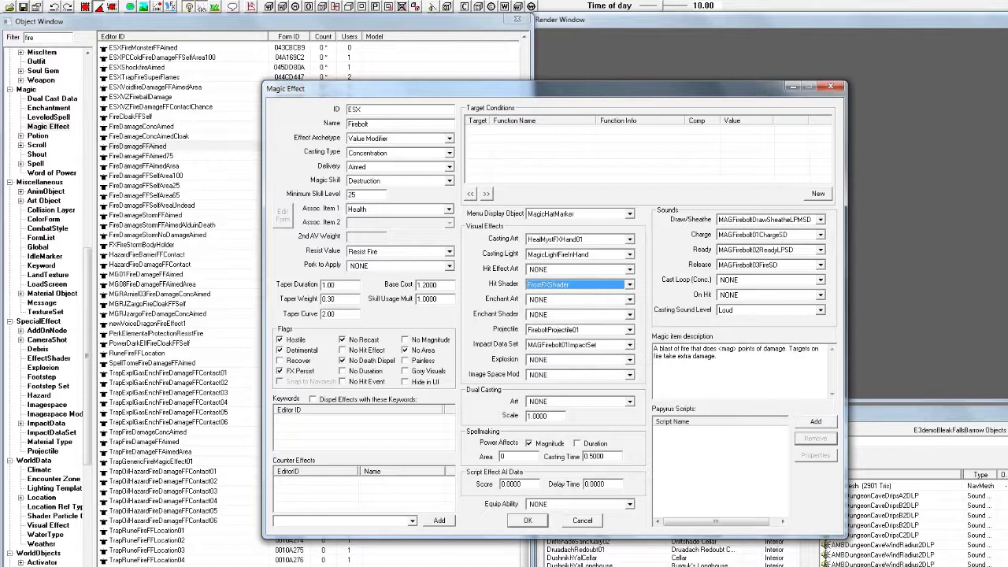
click(630, 330)
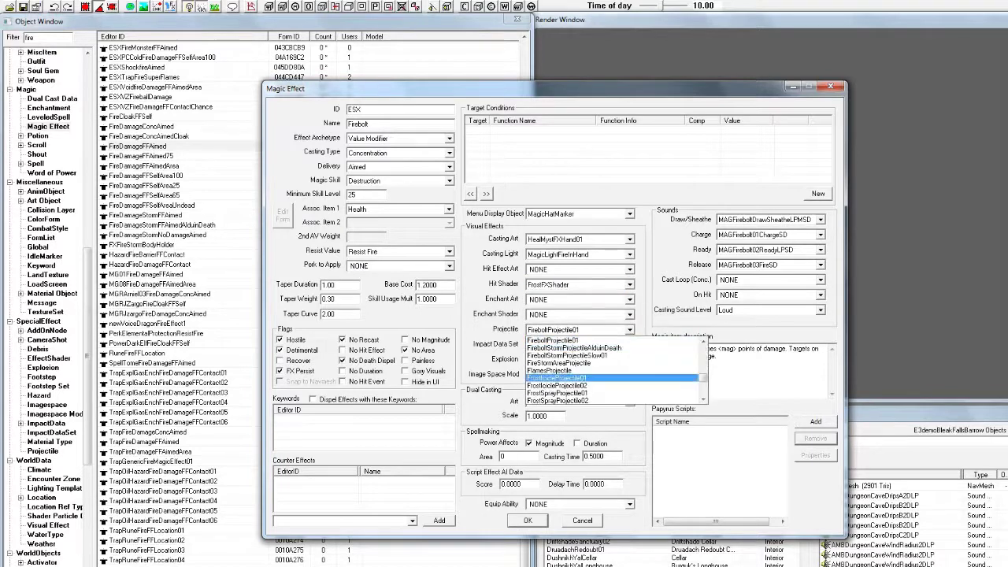
scroll(613, 371, up, 1)
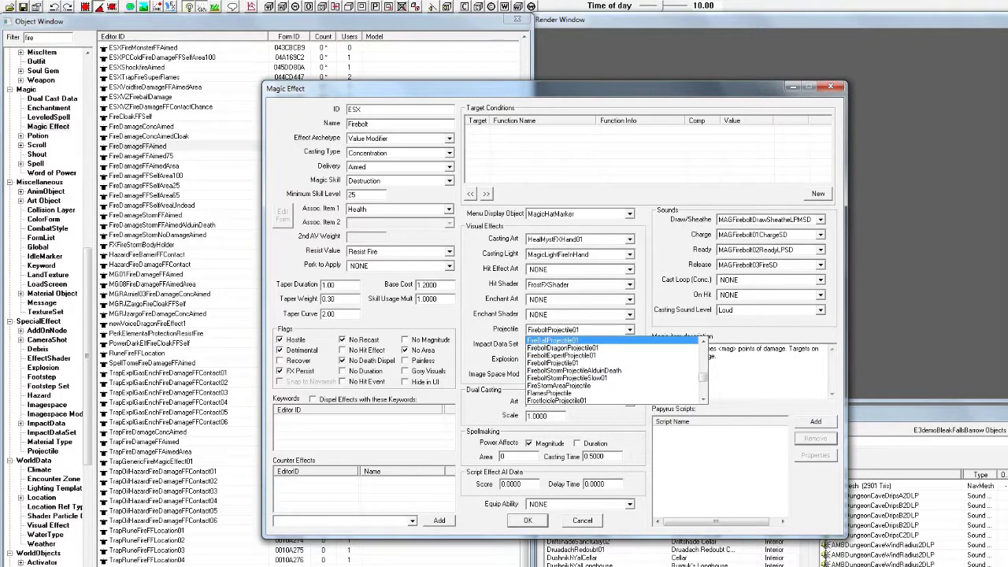
scroll(615, 370, up, 10)
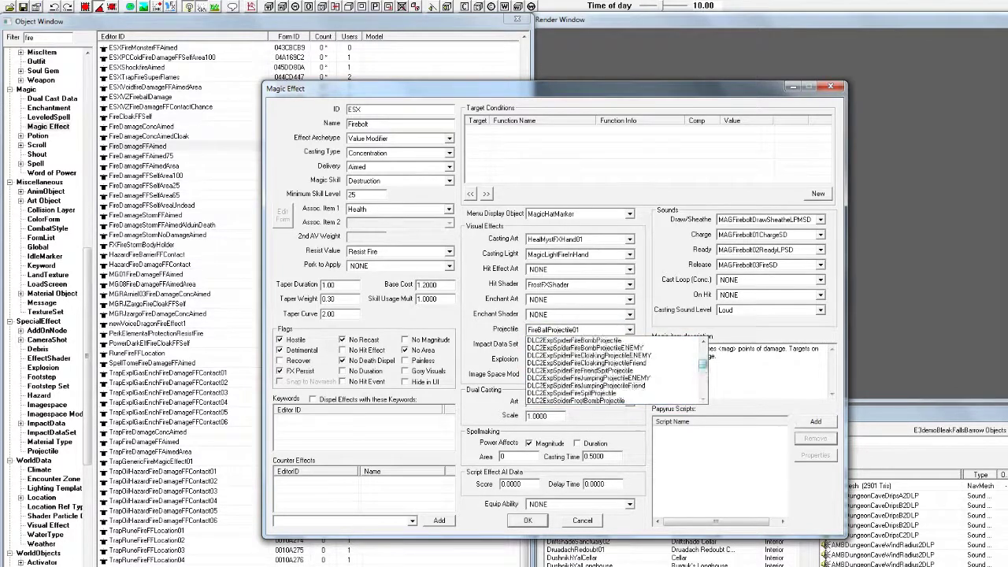
scroll(615, 371, up, 15)
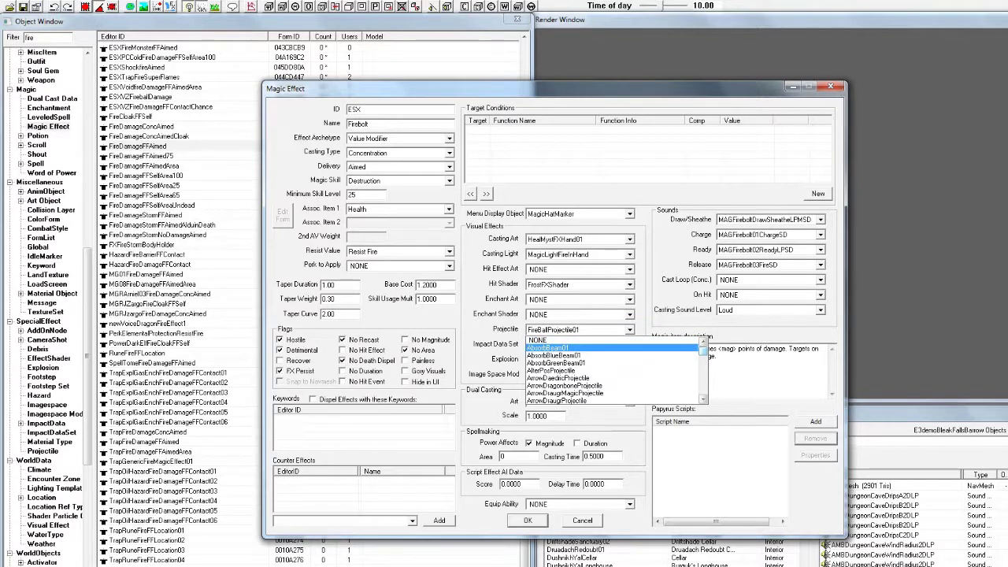
click(629, 330)
Step: Change the effect's casting type to Fire and Forget and recheck its projectile options
click(450, 154)
key(Down)
key(Return)
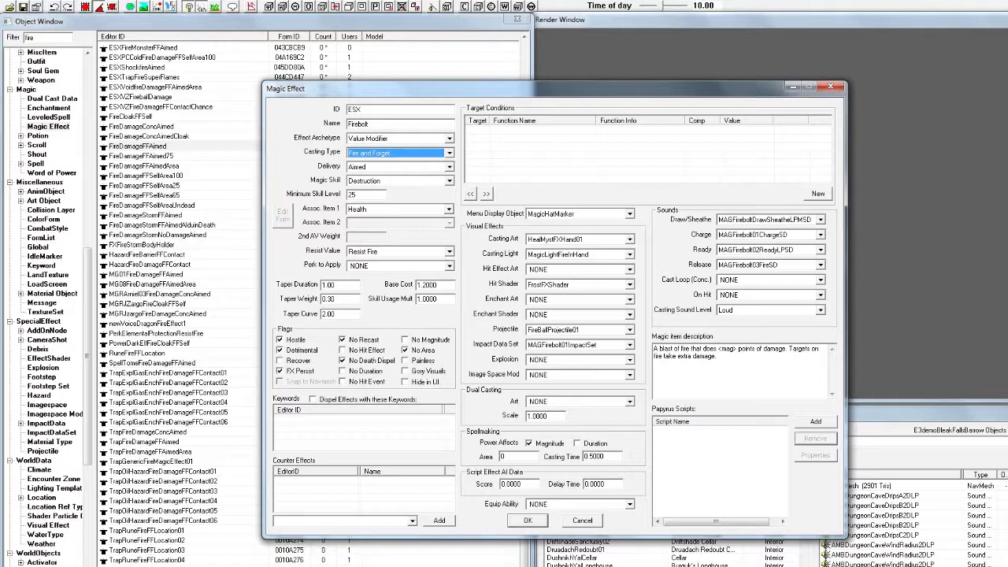
click(629, 330)
click(630, 330)
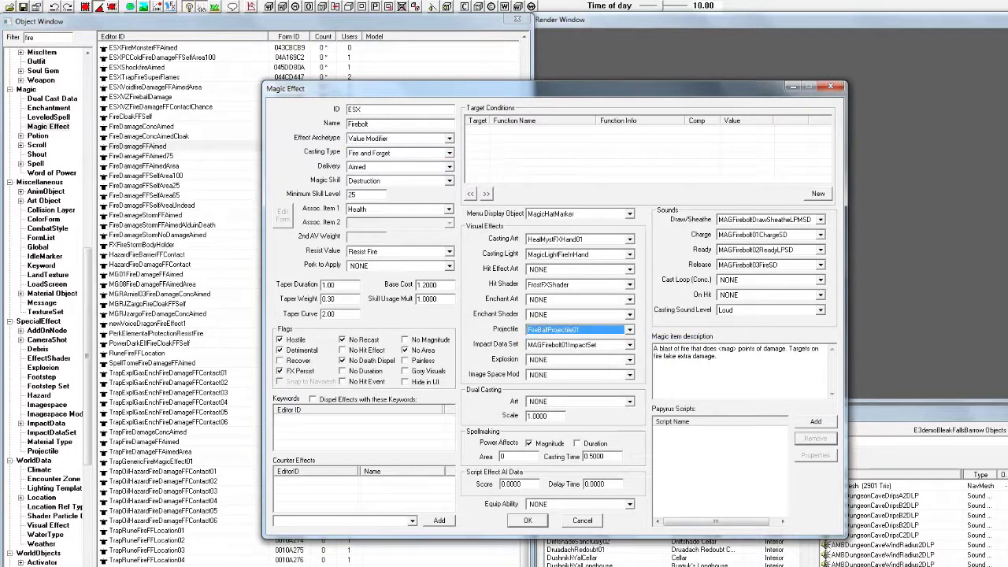
click(629, 330)
click(629, 330)
Step: Examine the impact data set options available for the effect, keeping the current choice
click(630, 345)
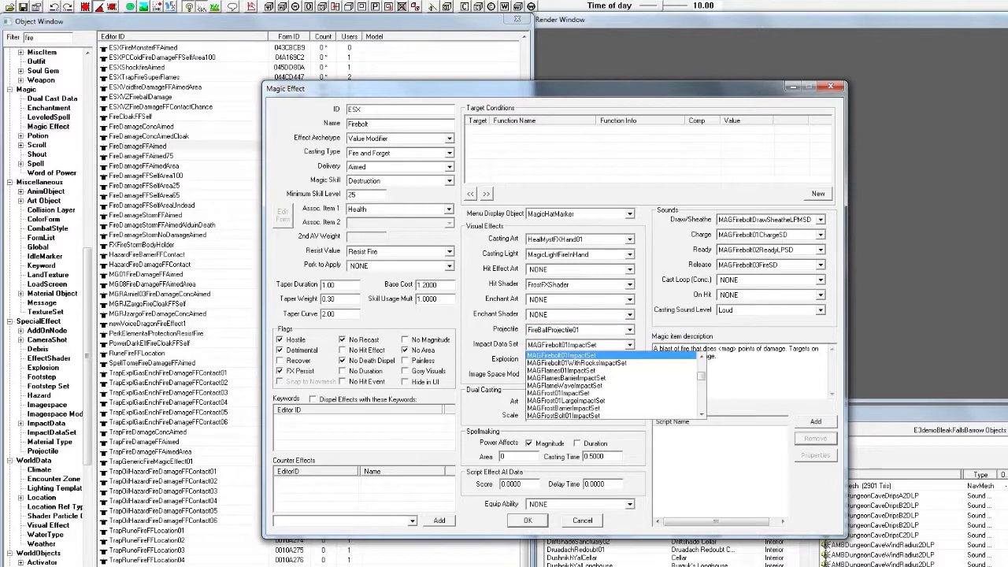
key(Down)
key(Down)
key(Down)
key(Down)
key(Up)
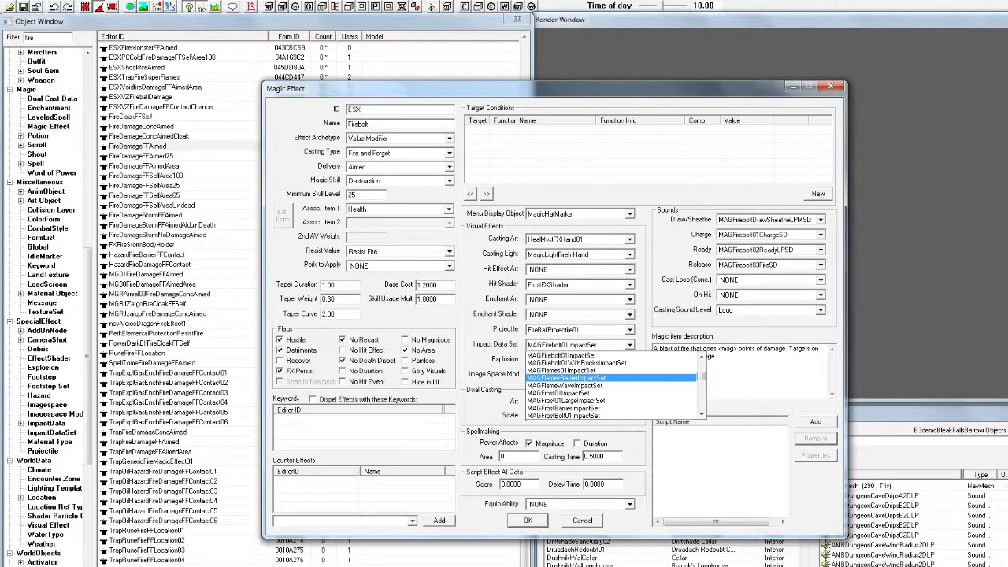
key(Up)
key(Escape)
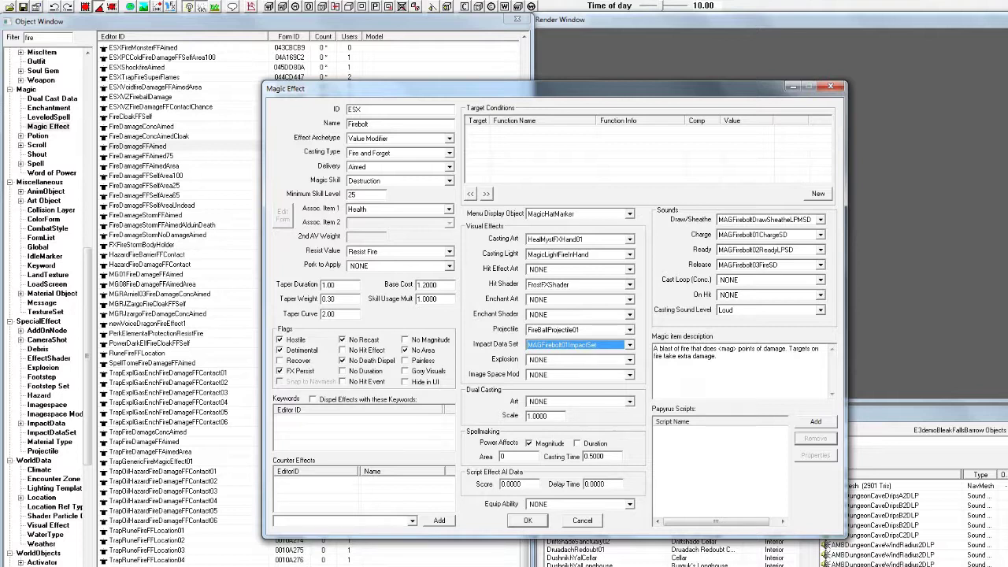
Step: Examine the hit shader, enchant art and explosion options, along with the spellmaking area value
click(630, 285)
click(630, 284)
click(629, 300)
click(630, 300)
click(629, 300)
click(630, 299)
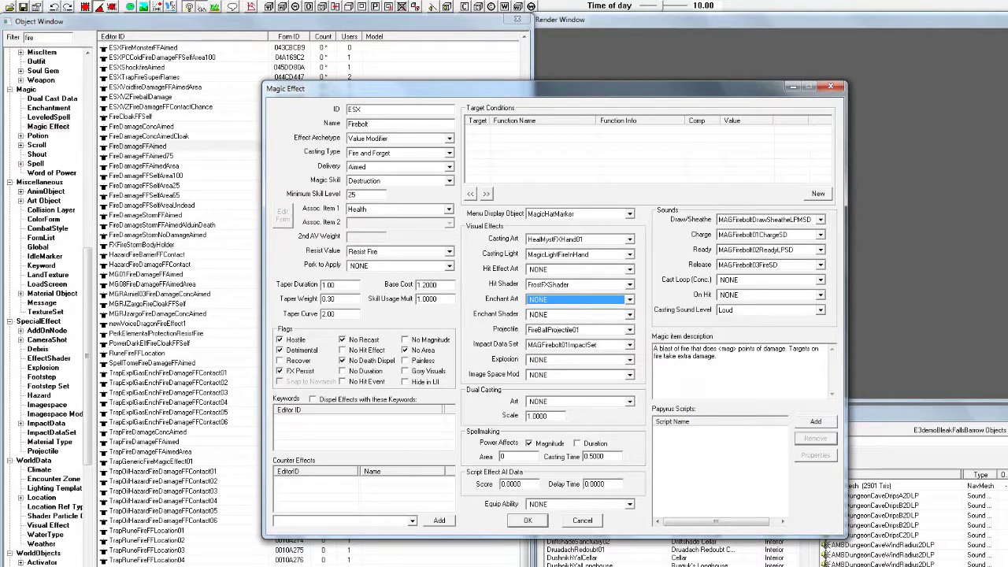
click(629, 360)
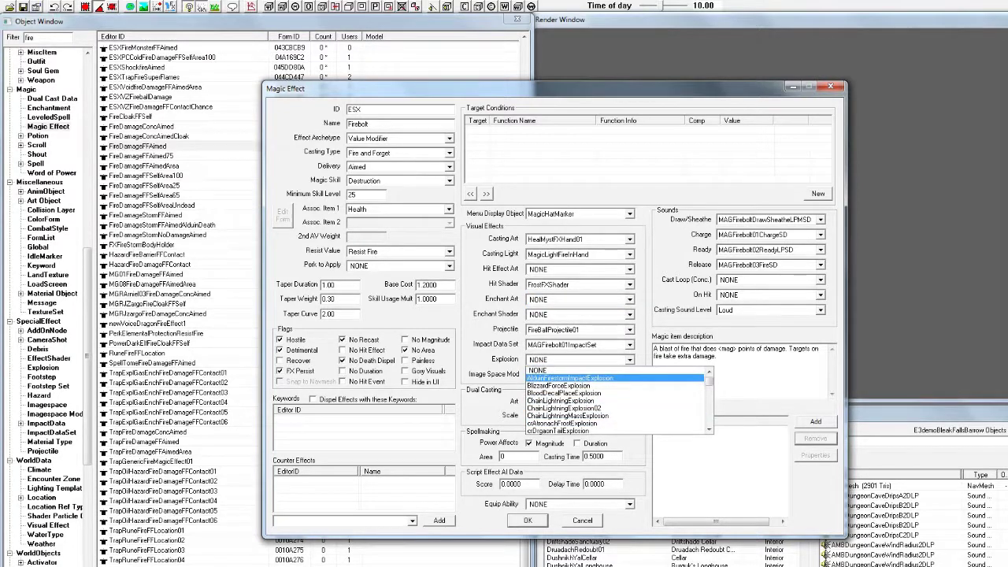
click(629, 360)
click(630, 360)
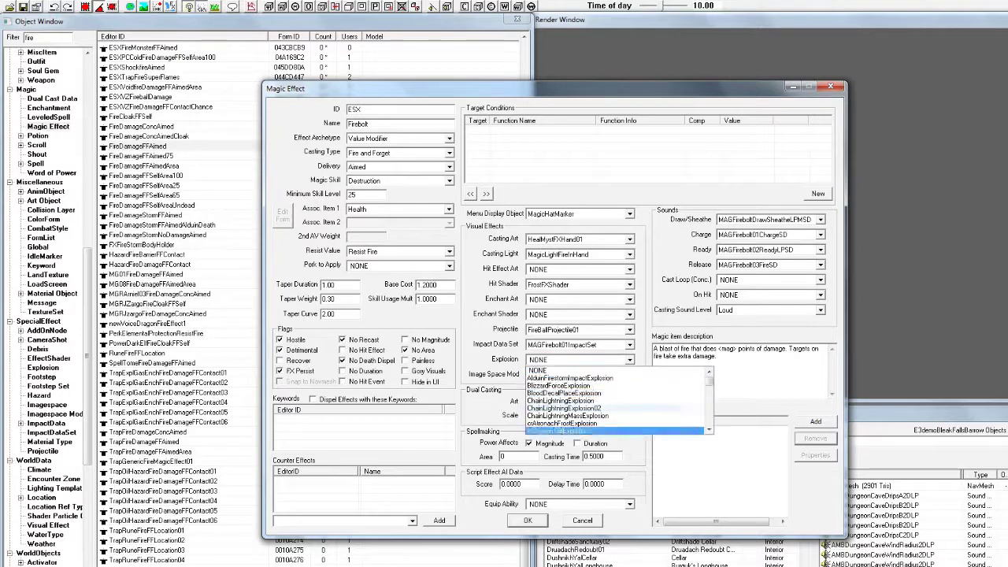
click(516, 457)
double_click(504, 457)
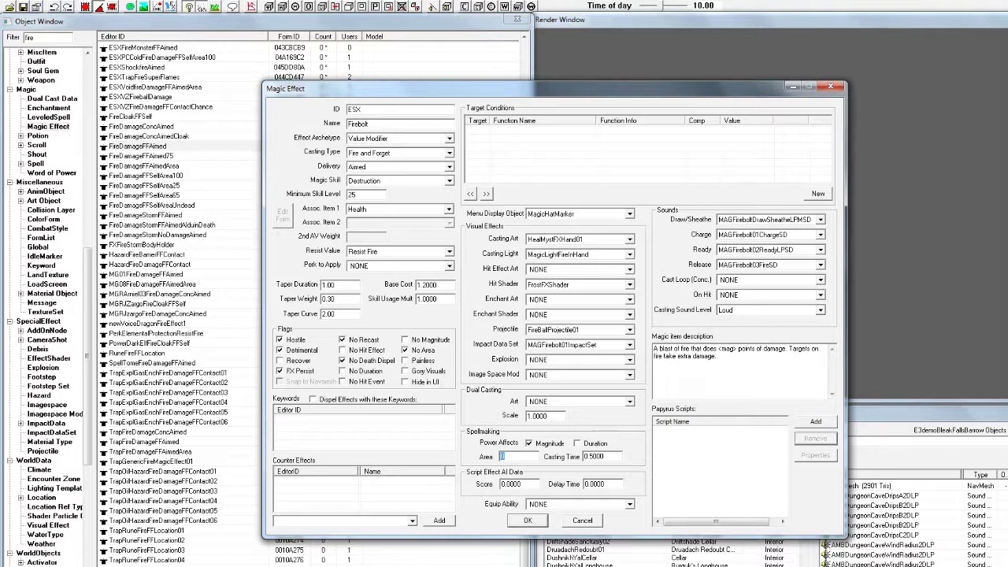
Step: Review the effect's magic item description, taper duration, base cost, casting type and magic skill
drag(719, 357, 654, 348)
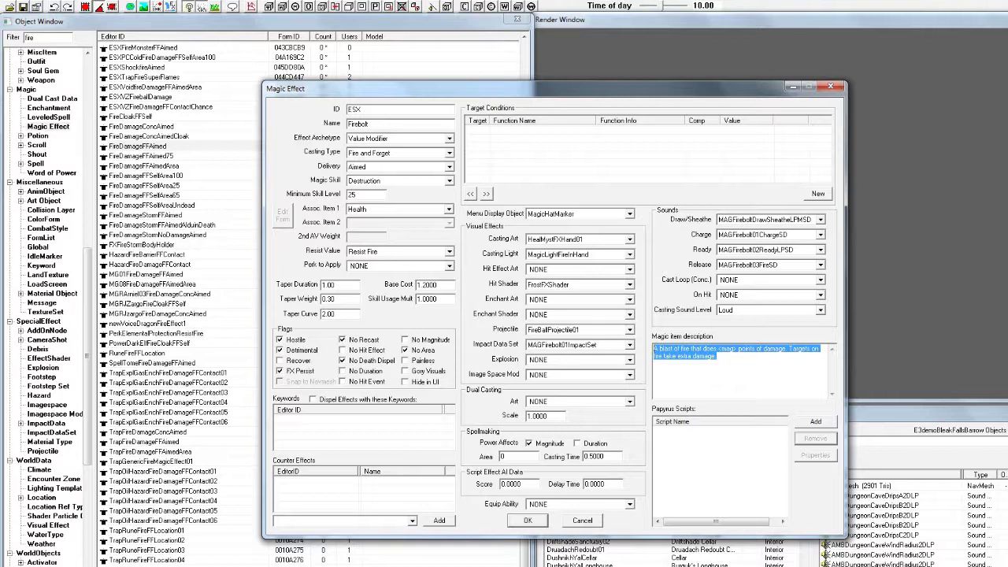
drag(338, 285, 321, 285)
drag(439, 286, 415, 285)
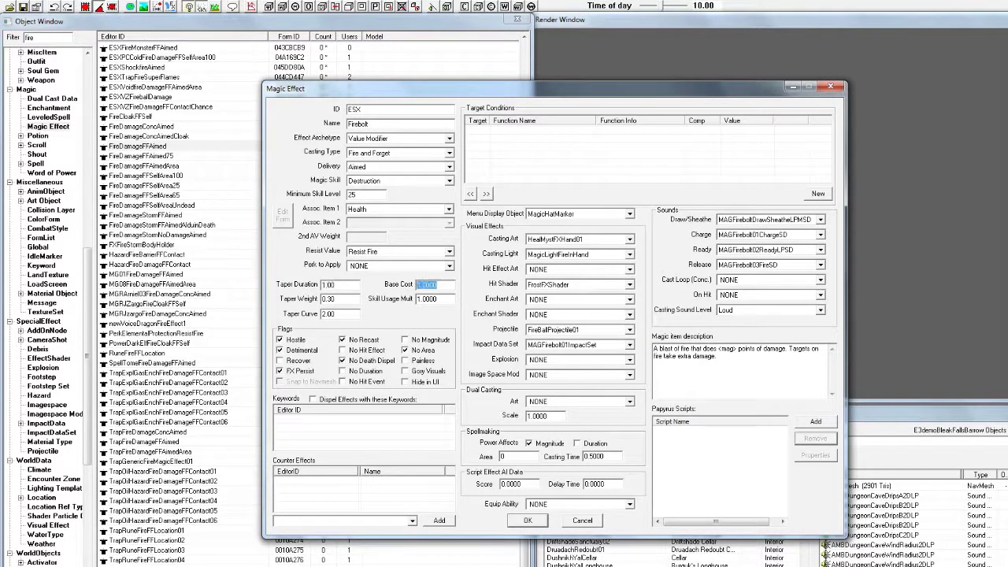
key(shift+Tab)
click(425, 153)
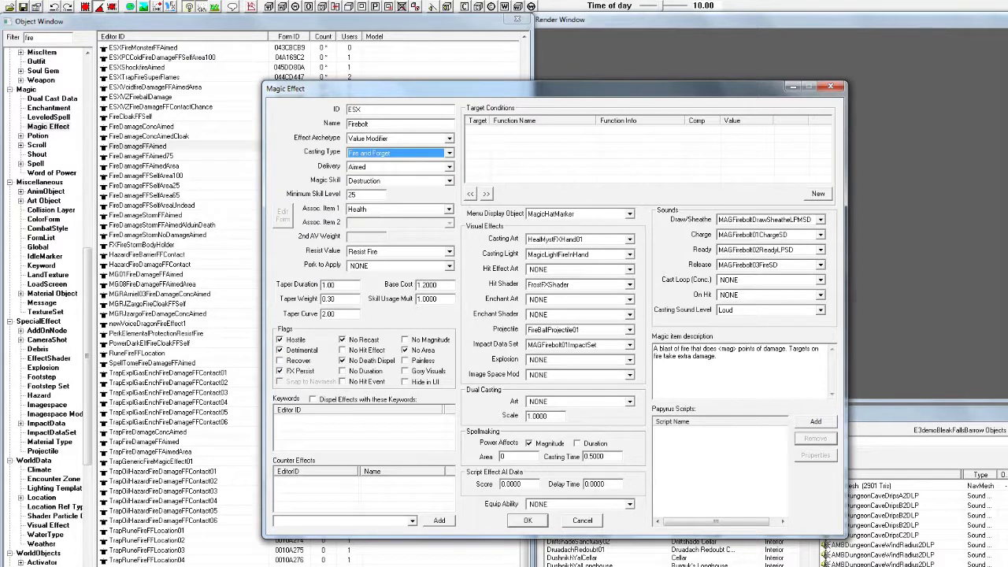
click(425, 182)
click(426, 181)
click(720, 473)
click(583, 521)
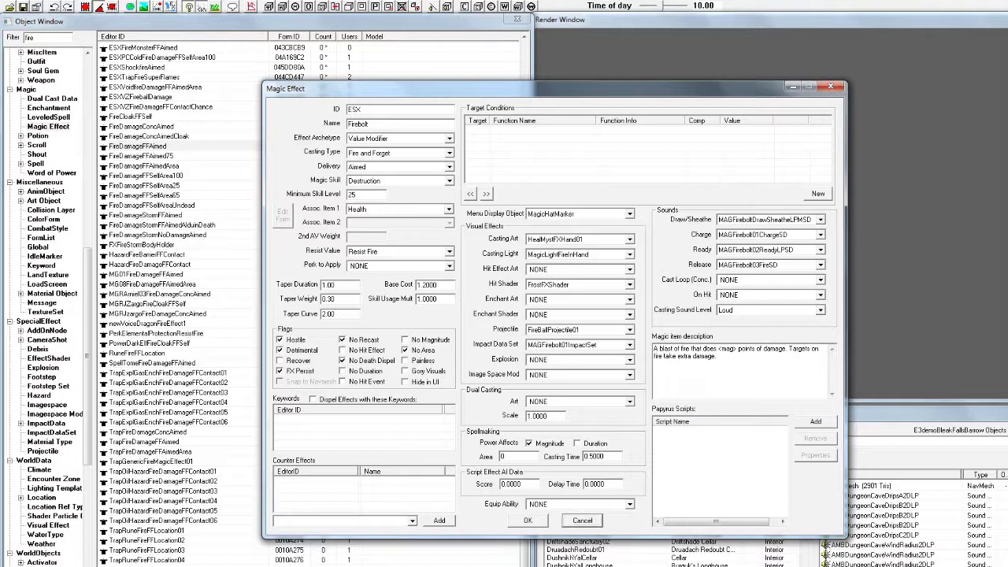
Step: Review the effect's taper duration, taper weight and taper curve values, and its casting time
key(Tab)
key(Tab)
key(Tab)
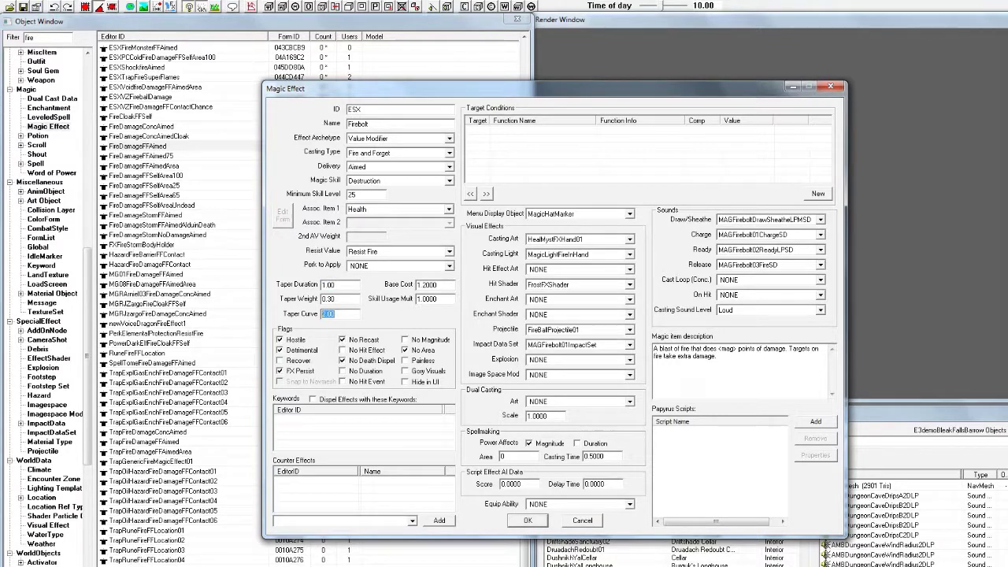
key(shift+Tab)
key(shift+Tab)
key(Tab)
key(Tab)
key(shift+Tab)
key(shift+Tab)
key(Home)
key(shift+Right)
drag(338, 314, 321, 299)
key(Tab)
double_click(595, 456)
Step: Toggle the Recover flag on and back off, and discard the magic effect's edits
click(280, 361)
click(280, 361)
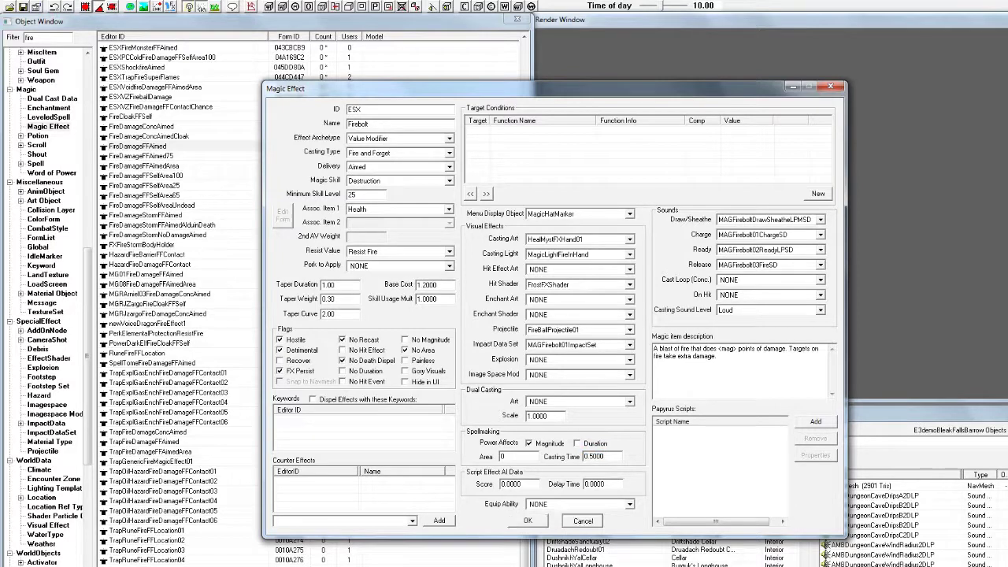
click(583, 521)
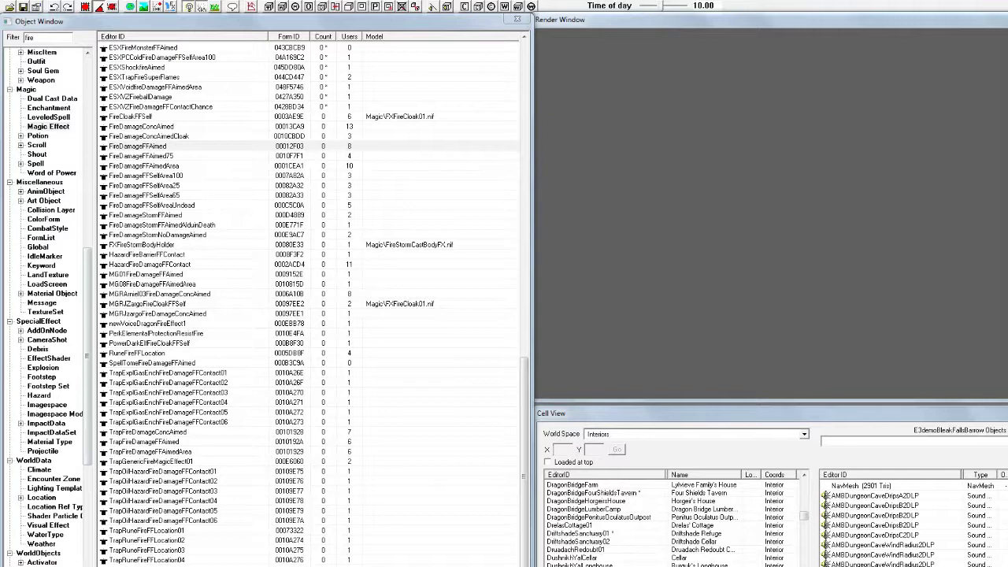
Step: Create a new spell with the ID ESXSwapTeleporterSpell and the name Test Spell
click(36, 164)
right_click(185, 146)
click(211, 155)
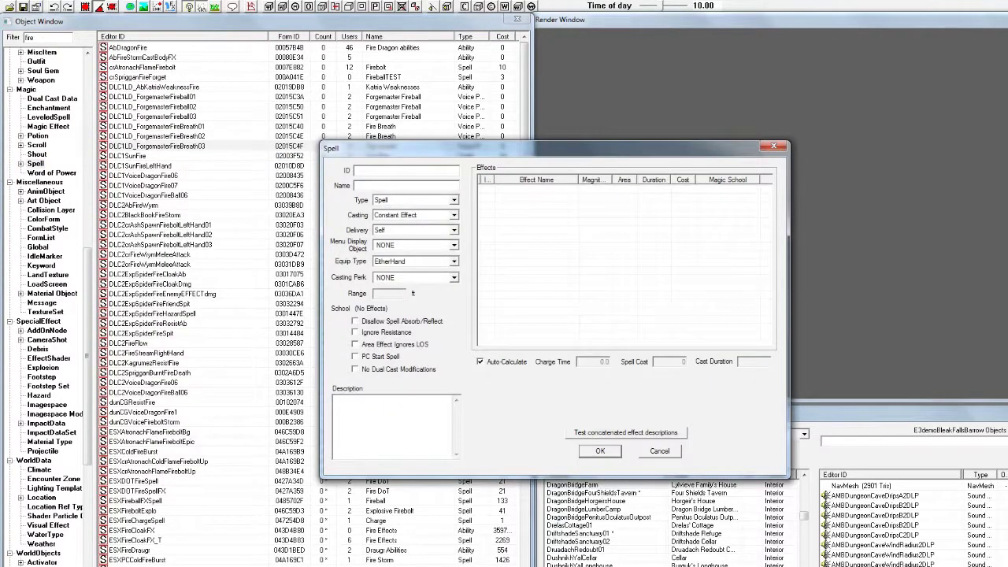
text(wapTeleport)
text(Test Spell)
Step: Set the spell's casting to Fire and Forget and its delivery to Aimed
click(453, 215)
click(410, 241)
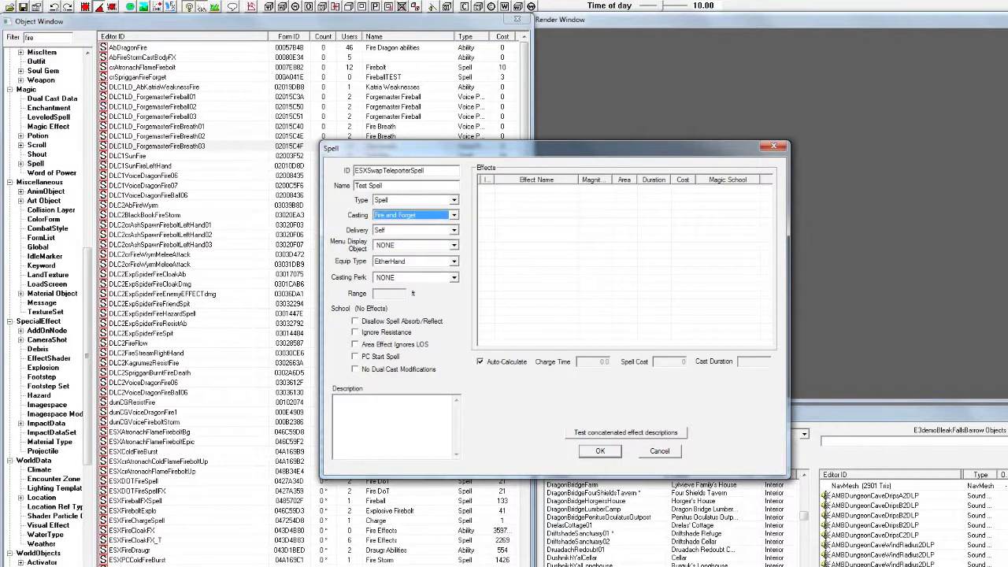
click(454, 215)
click(410, 241)
click(454, 231)
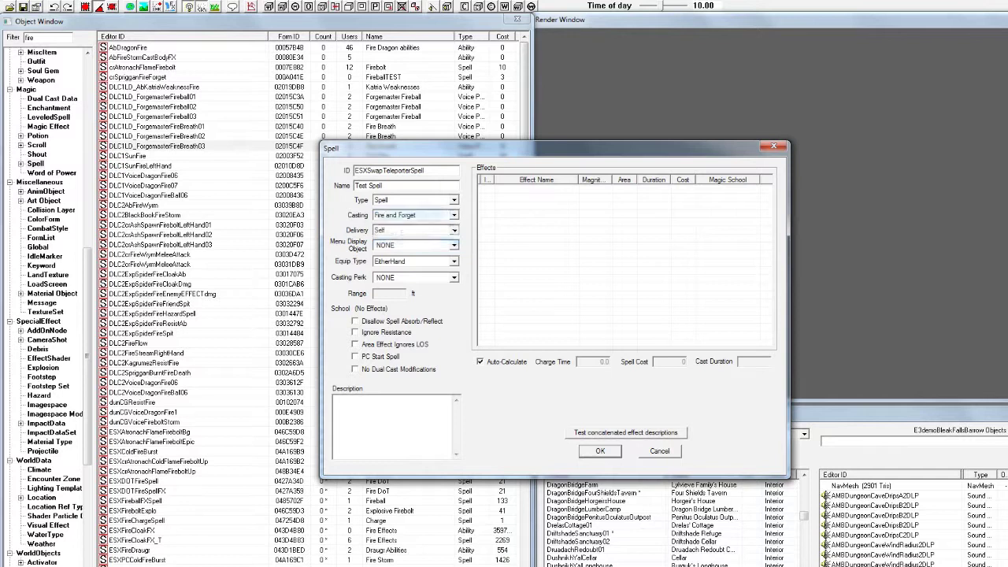
click(394, 238)
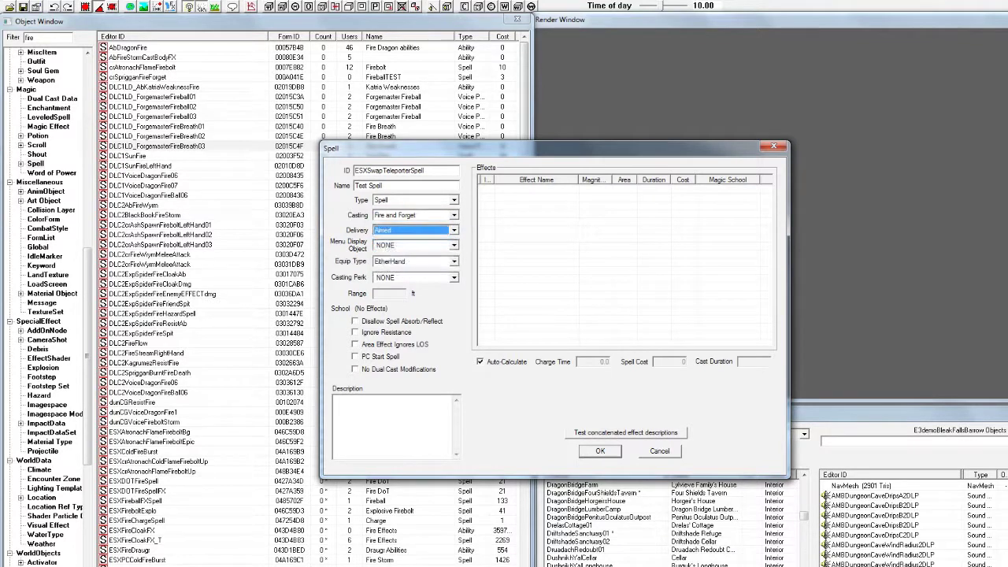
Step: Add an effect item to the spell using the ESXSwapTeleporter effect with a magnitude of 10
right_click(554, 238)
click(579, 246)
right_click(521, 283)
click(517, 282)
drag(516, 237, 501, 260)
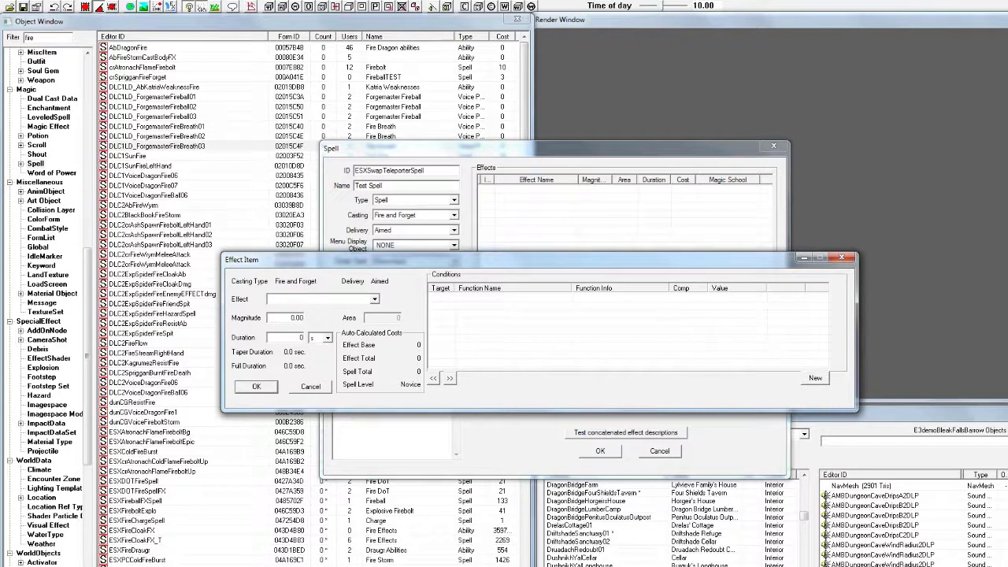
click(375, 300)
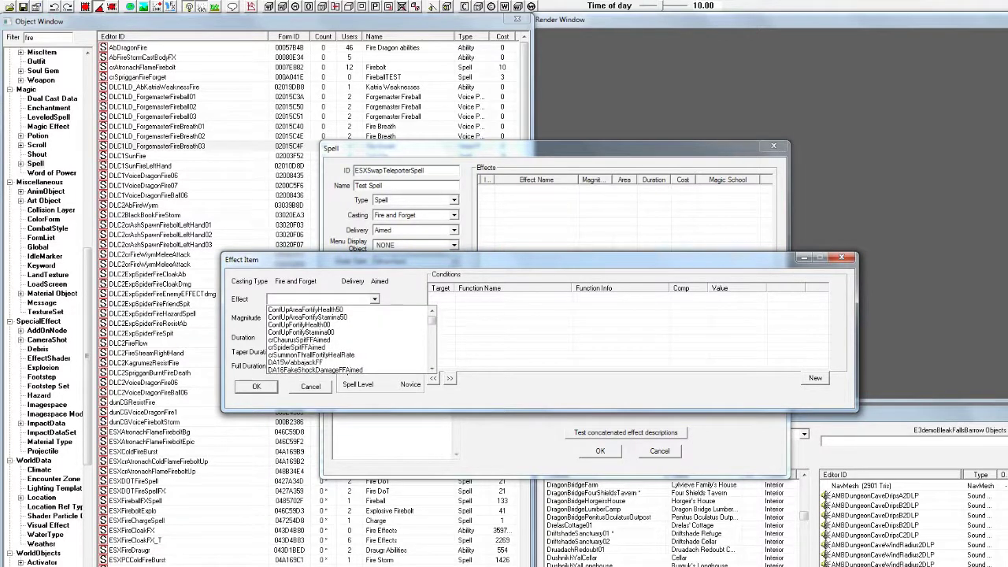
click(256, 387)
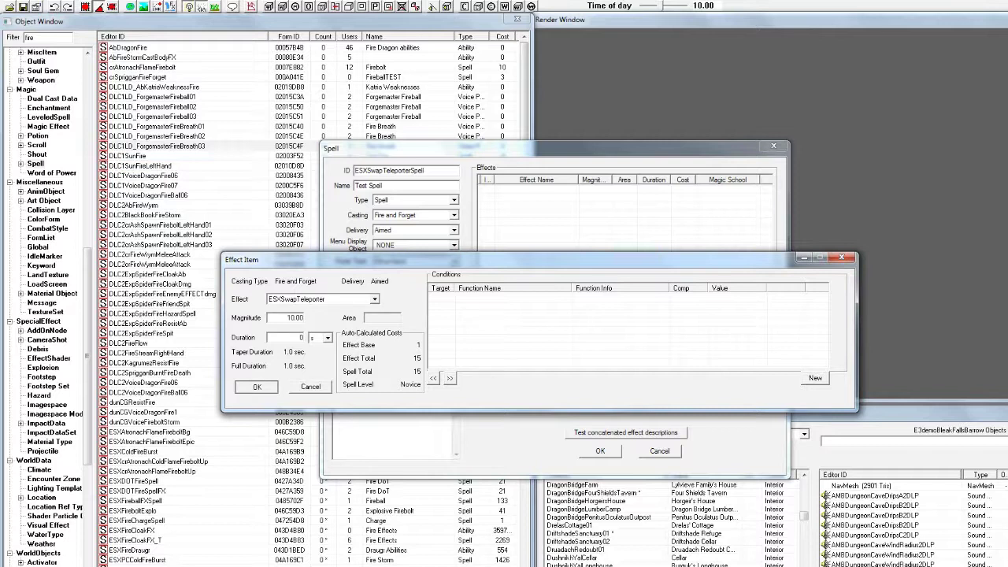
Step: Confirm the effect item and save the ESXSwapTeleporterSpell spell with no menu display object
drag(504, 260, 513, 326)
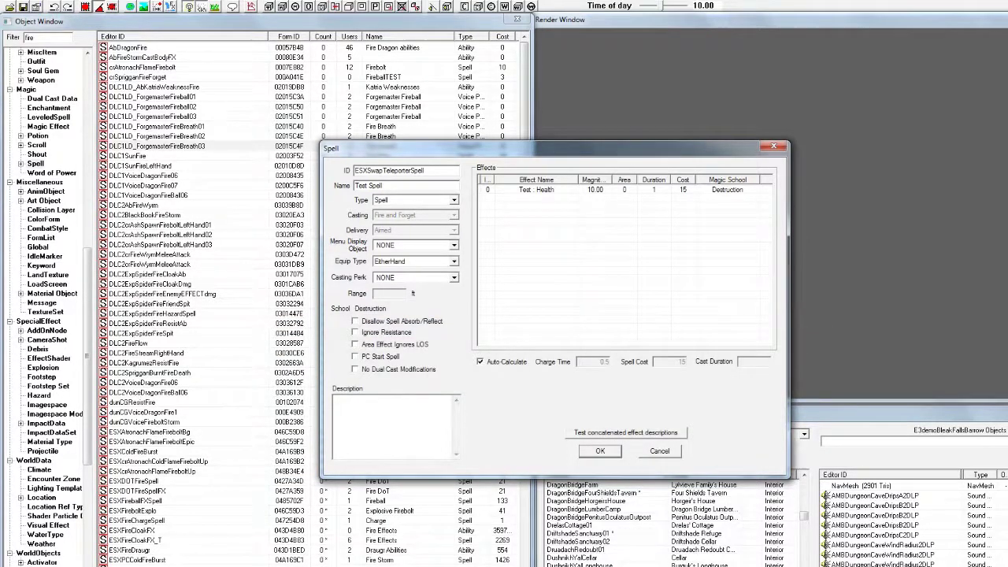
click(454, 246)
click(454, 245)
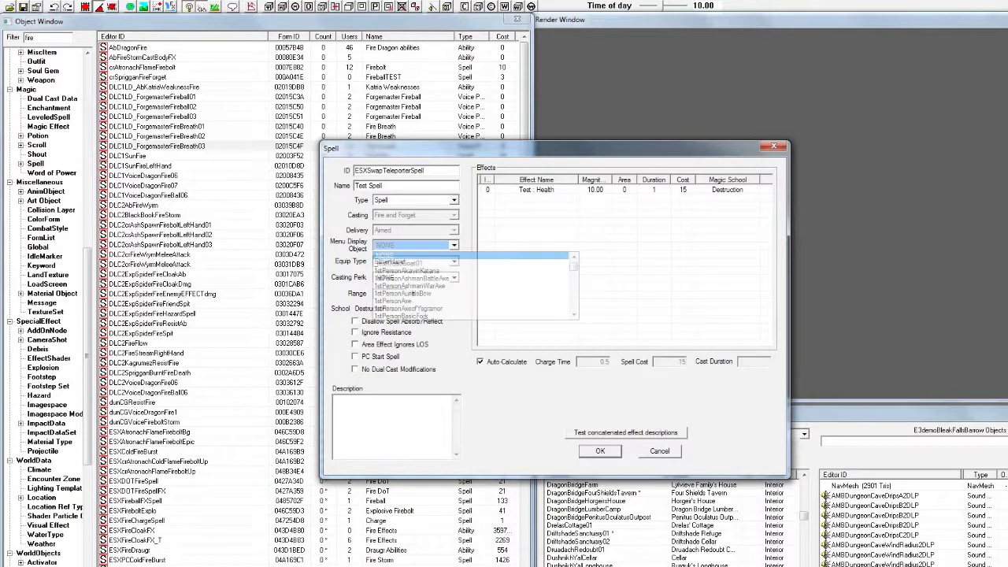
click(600, 451)
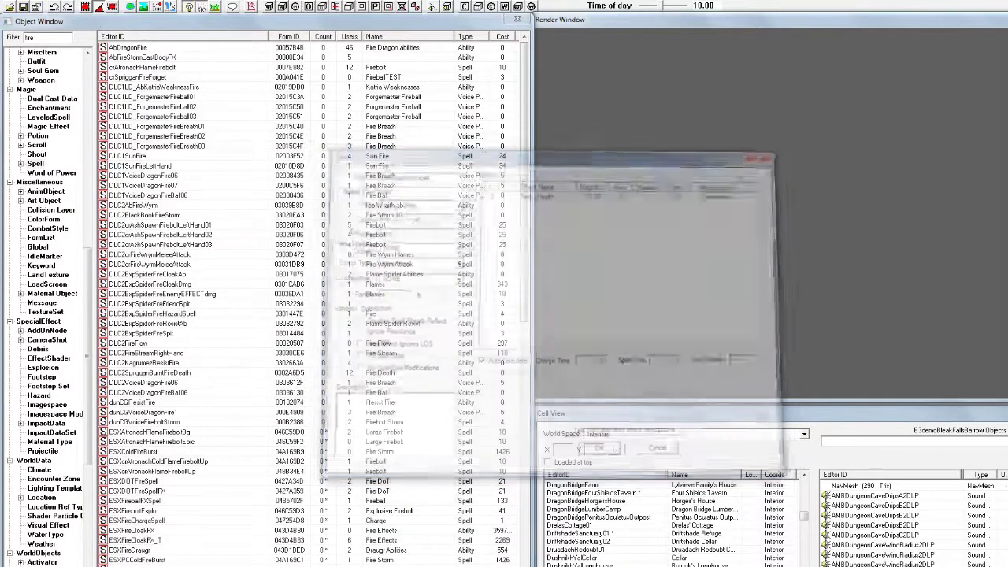
click(410, 255)
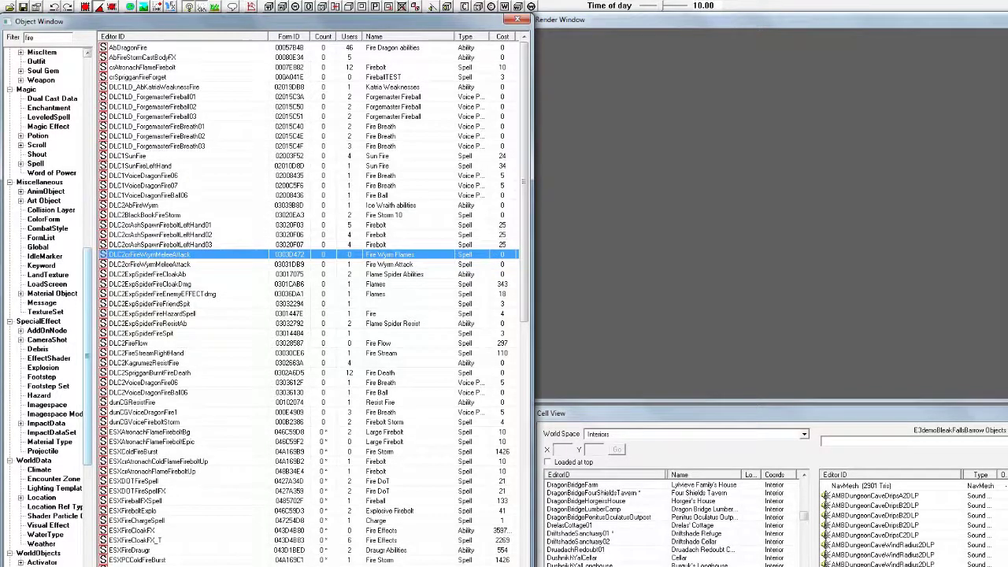
Step: Open the SpellTomeFireball book and give it the ID ESXSpellTomeTeleportSwap and the name Spell Tome: Test Spell
drag(88, 354, 87, 308)
click(36, 117)
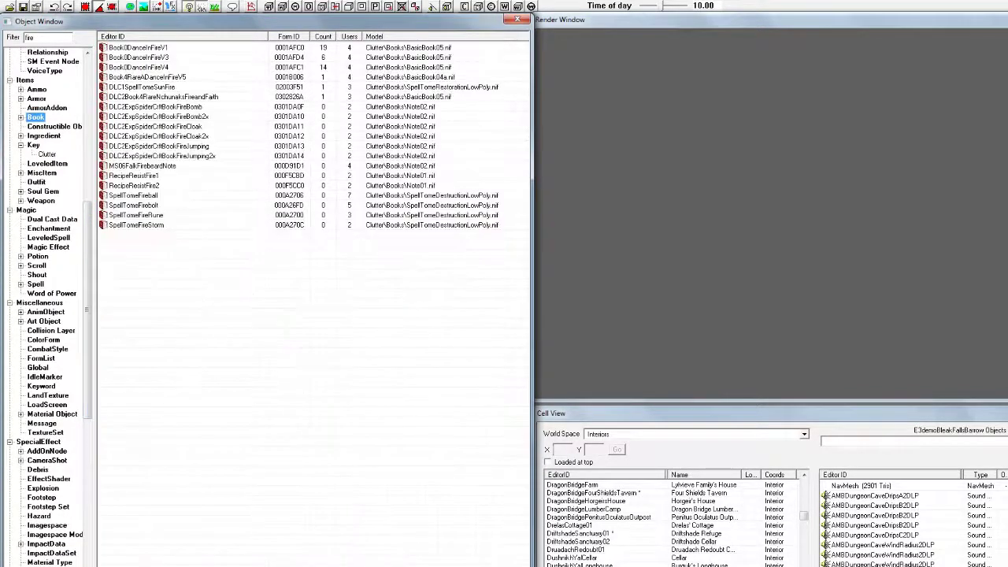
right_click(161, 245)
key(Escape)
click(509, 448)
right_click(167, 195)
click(185, 219)
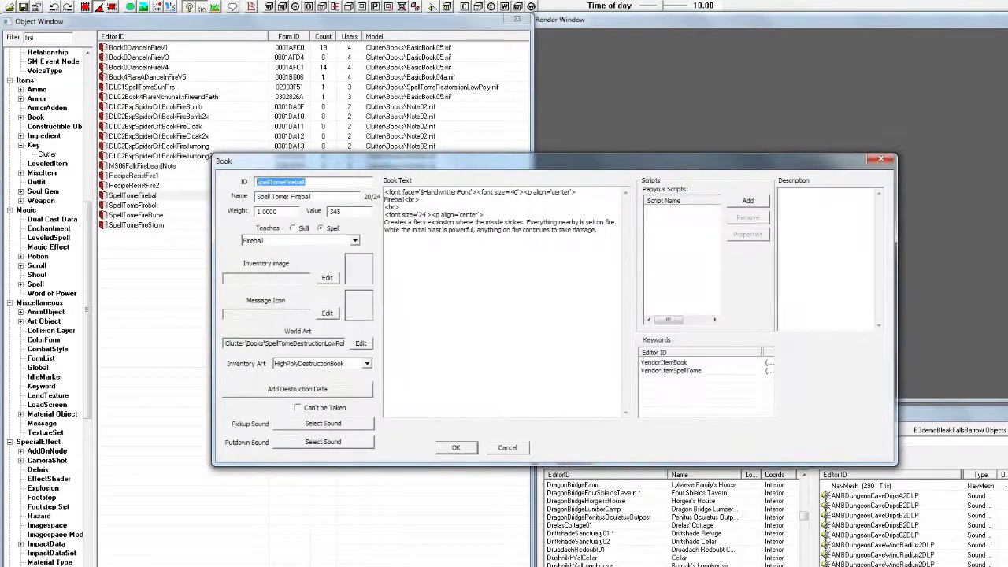
text(ESXSpe)
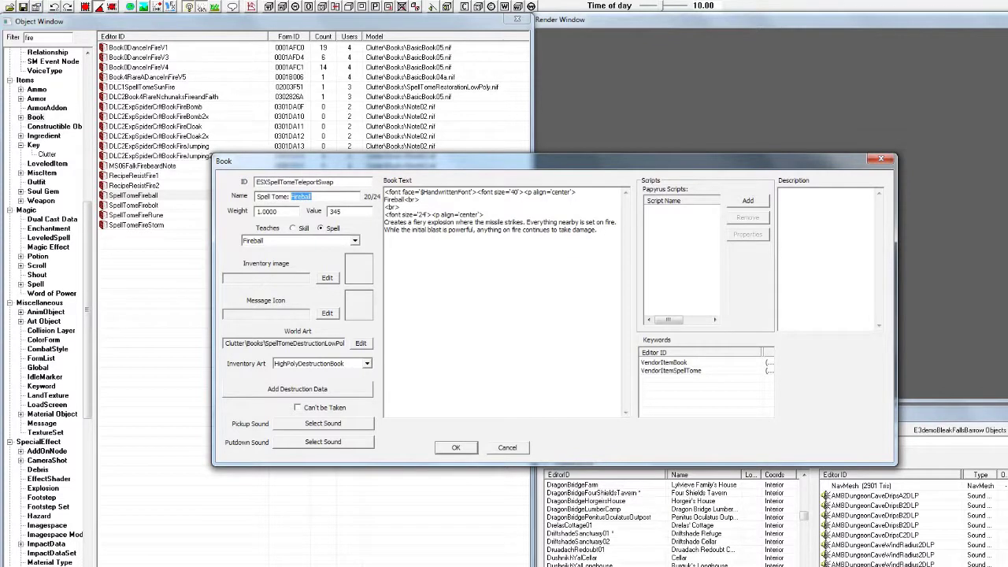
text(Test Spell)
Step: Set the spell taught by the tome to ESXSwapTeleporterSpell
drag(599, 230, 385, 190)
click(472, 230)
click(355, 241)
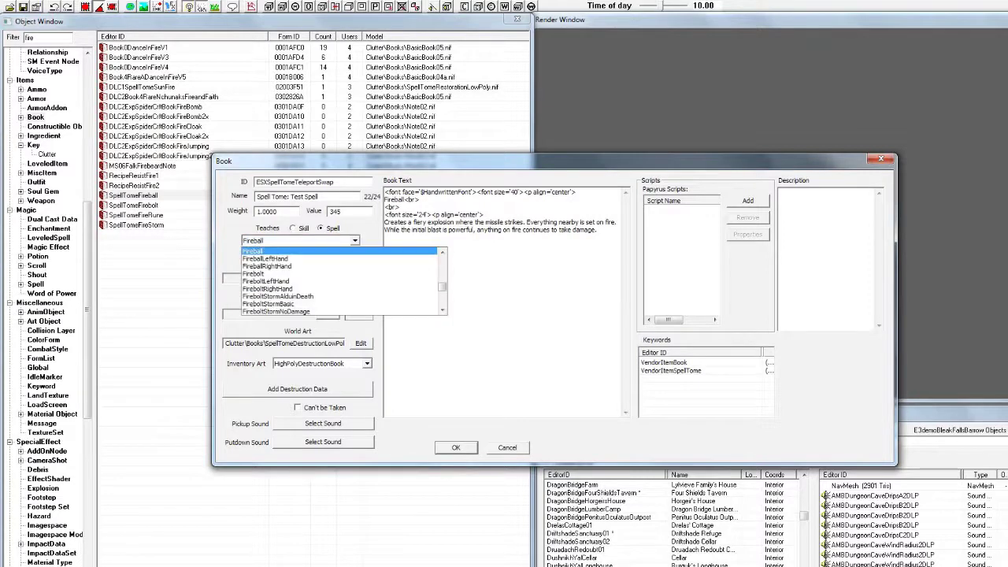
text(esxsw)
key(Return)
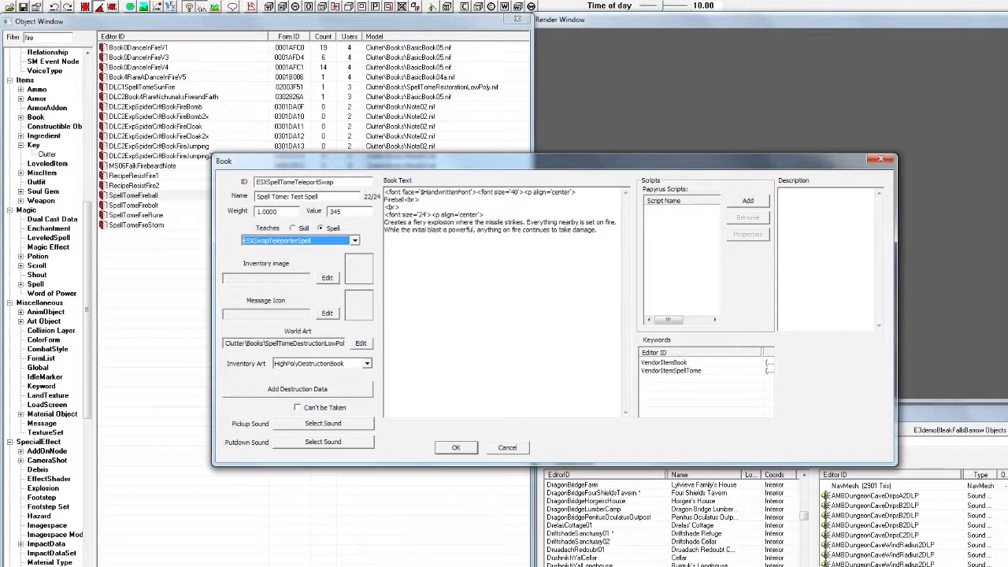
Step: Check the tome's world art path and save the book as a new form
double_click(285, 343)
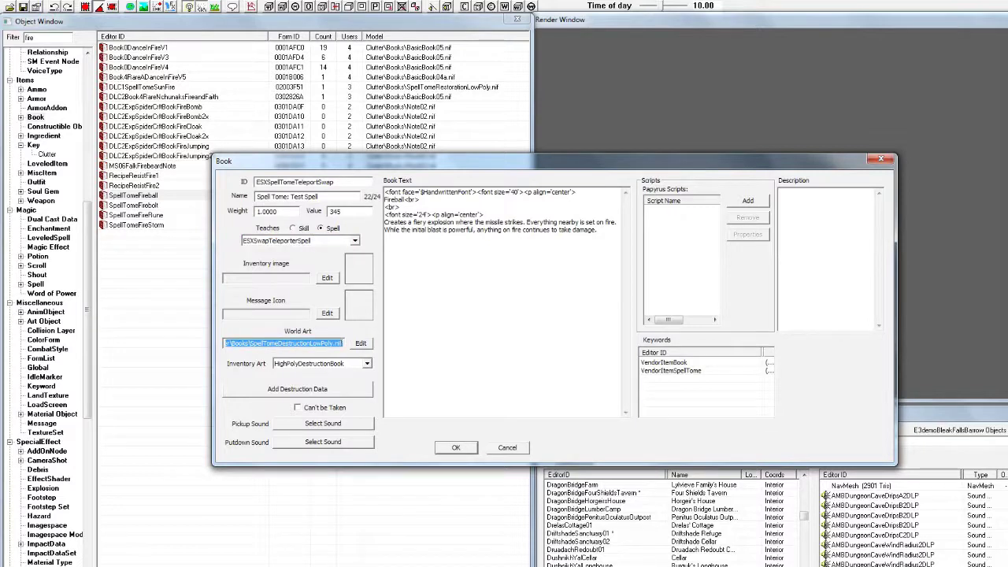
click(272, 344)
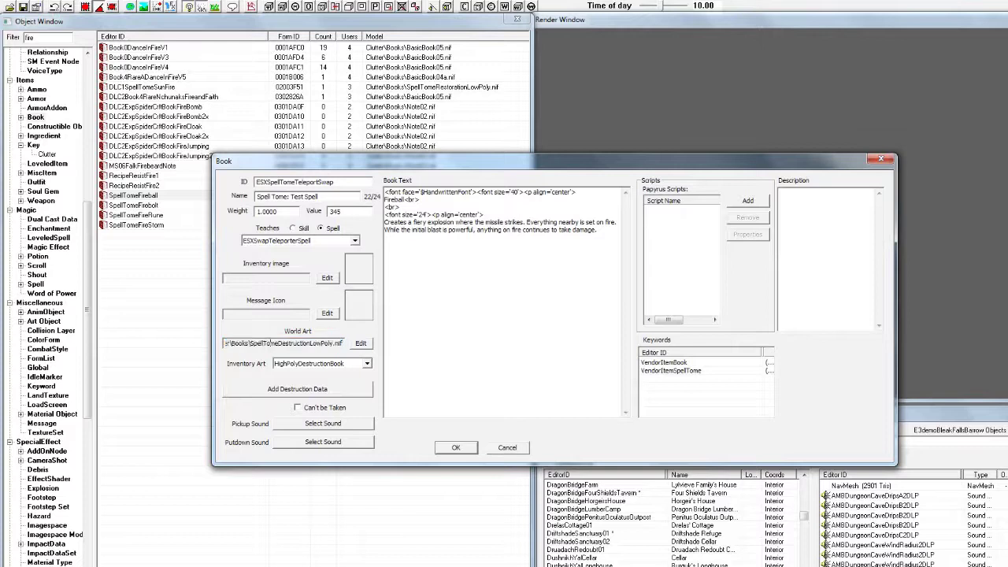
drag(249, 343, 343, 344)
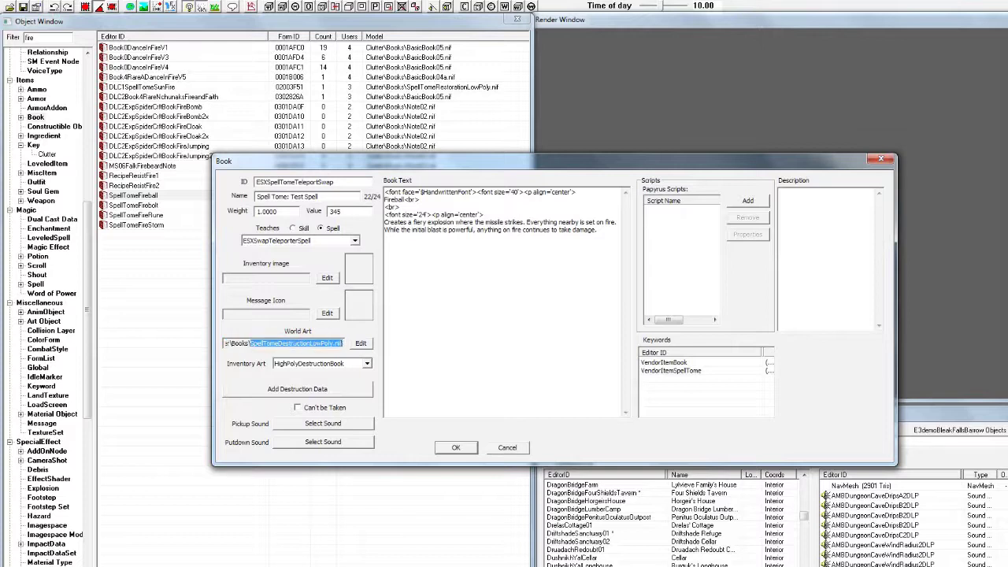
click(311, 343)
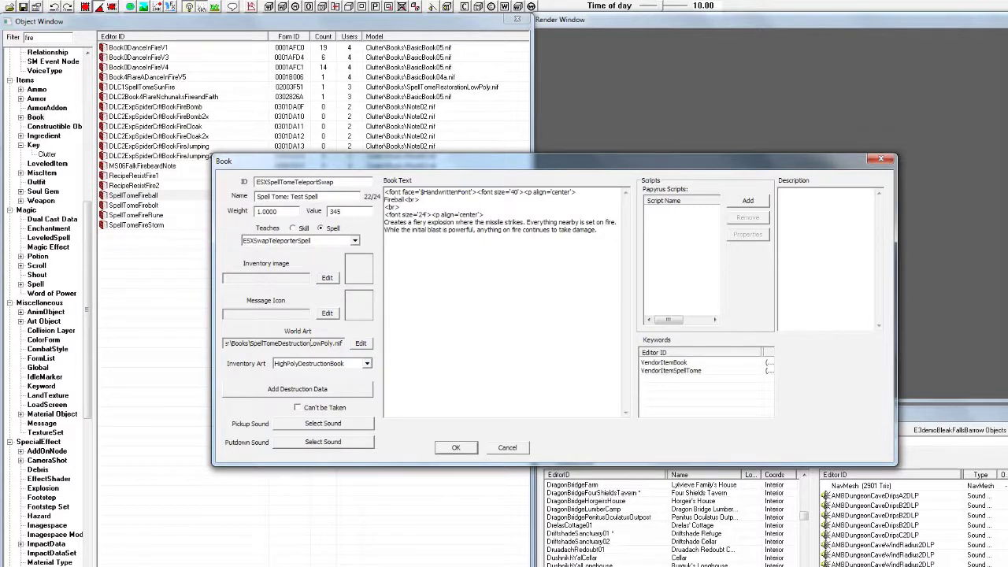
click(457, 447)
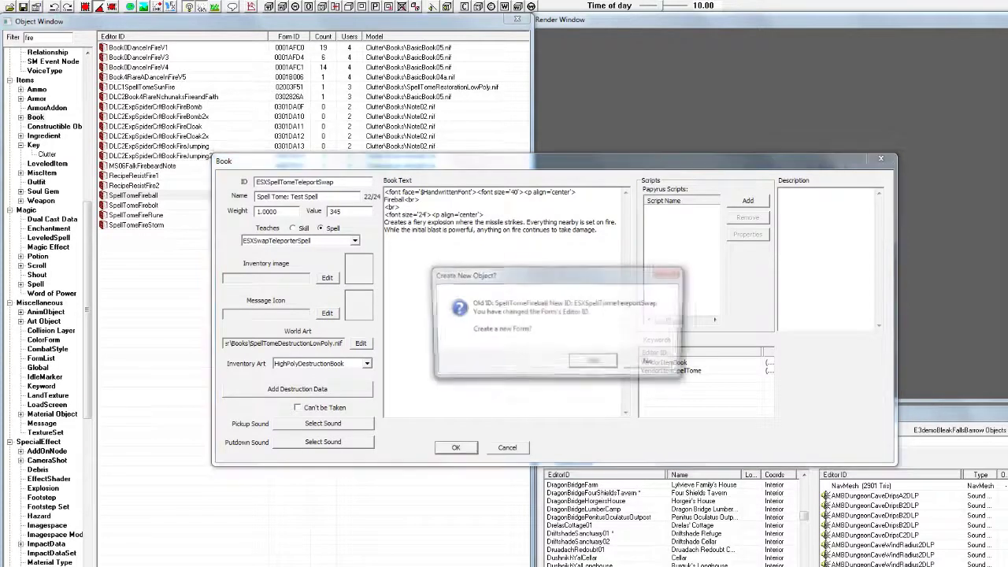
click(596, 365)
Step: Browse the interior cells, including the Whiterun entries, for a suitable test location
double_click(587, 550)
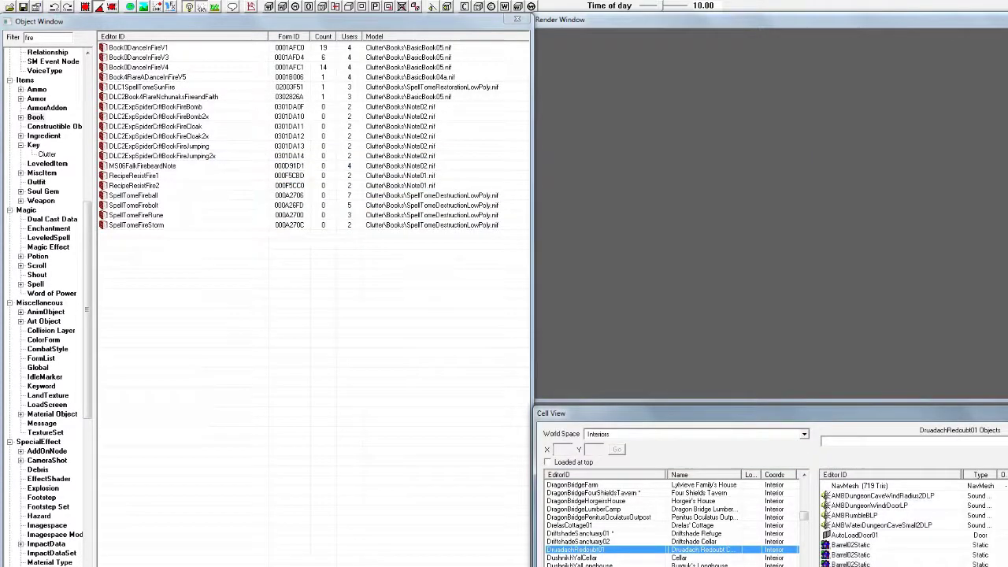
scroll(672, 520, down, 12)
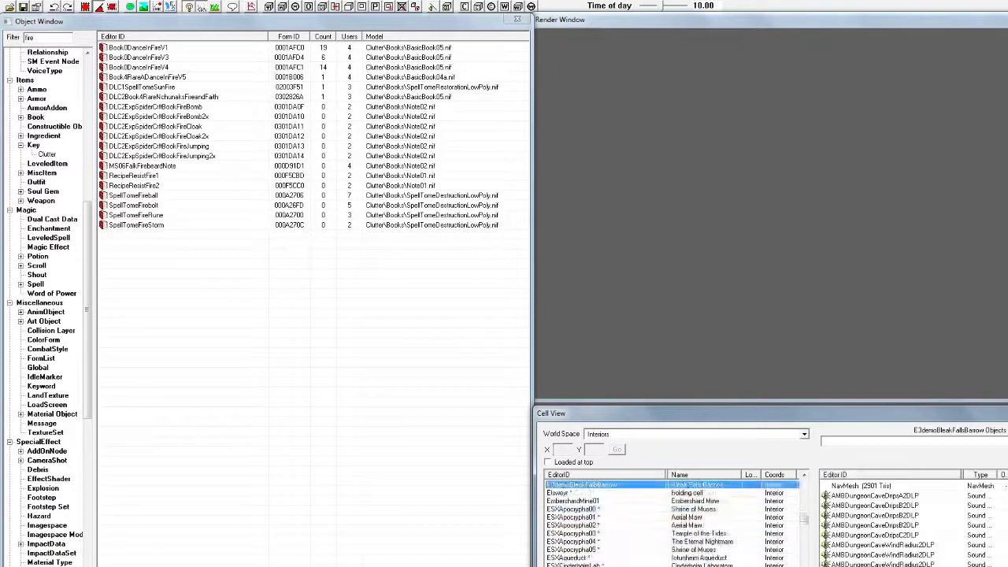
scroll(673, 524, down, 15)
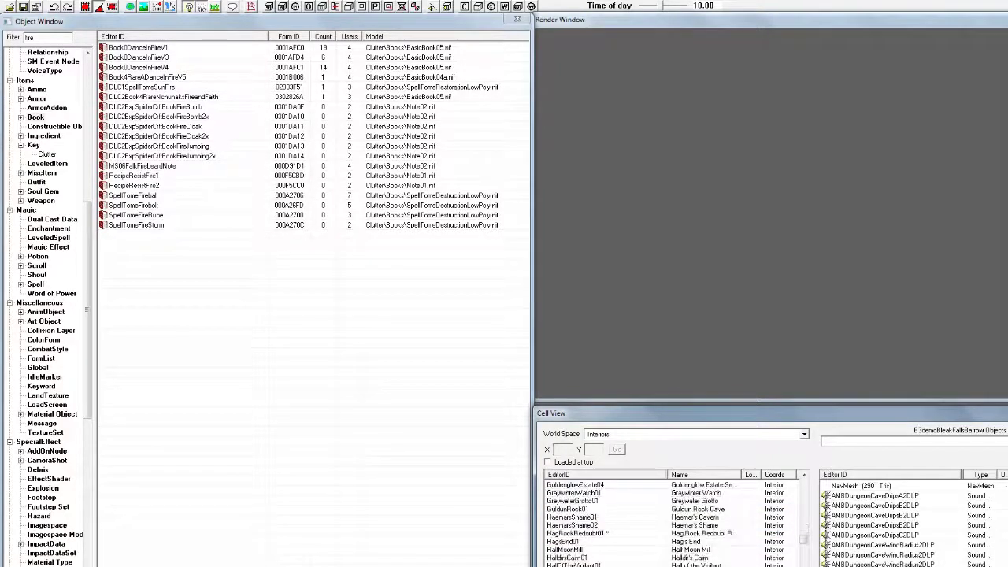
scroll(674, 524, up, 8)
scroll(673, 524, up, 8)
scroll(674, 524, up, 8)
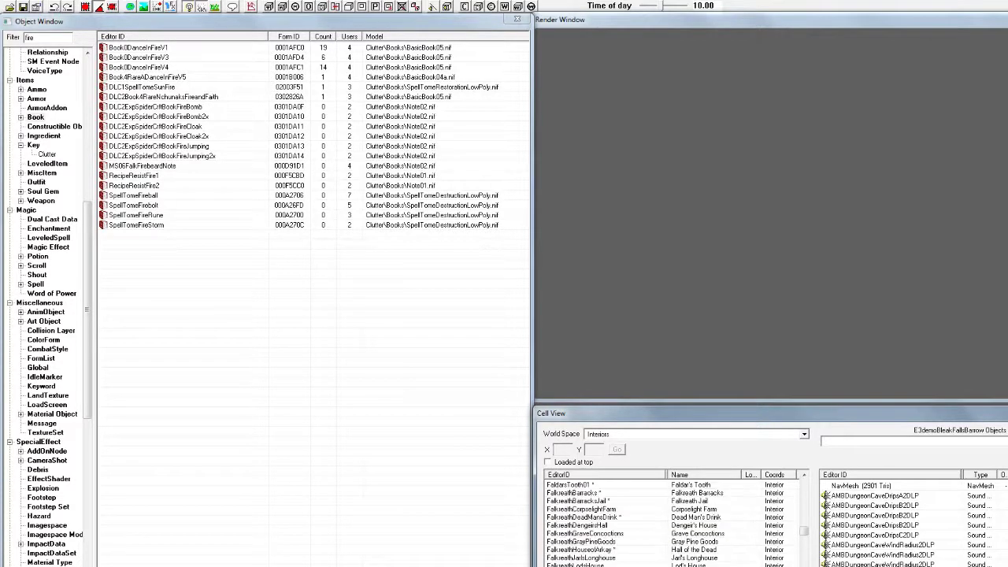
click(693, 434)
click(693, 434)
click(565, 565)
key(w)
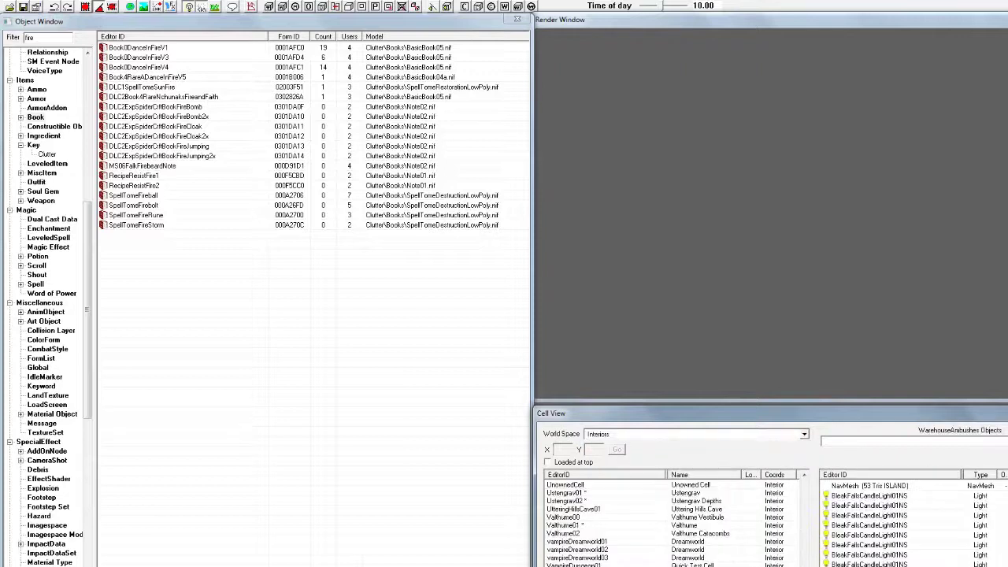
scroll(674, 524, down, 7)
click(579, 565)
click(591, 542)
scroll(673, 523, up, 3)
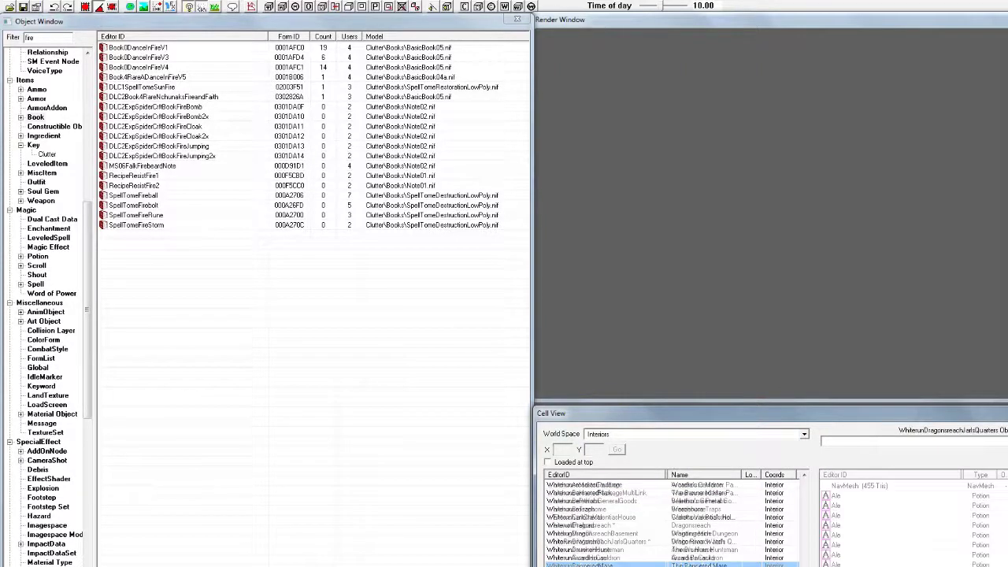
click(694, 434)
scroll(694, 482, down, 6)
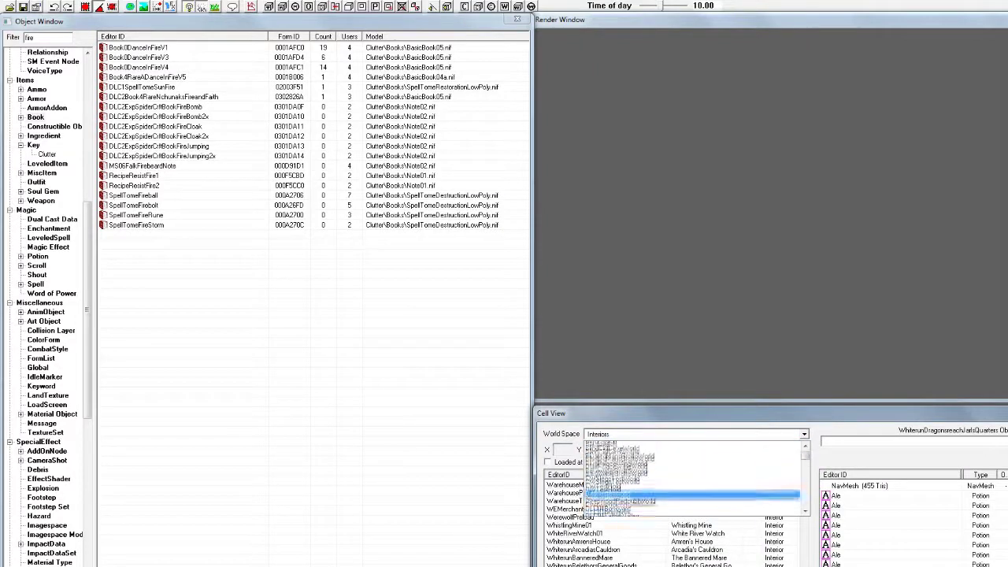
click(569, 526)
click(569, 525)
key(e)
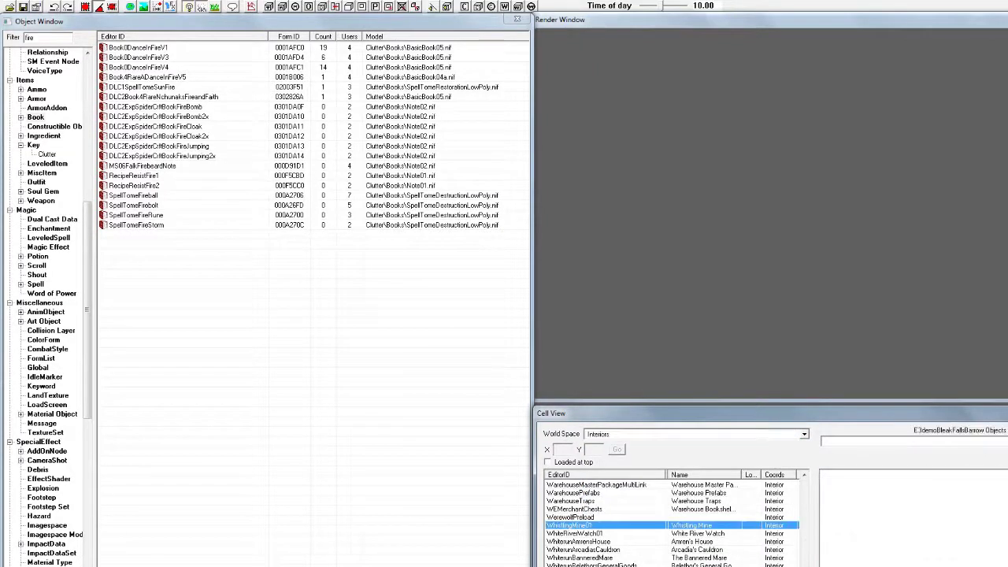
Step: Find the ESXStorage interior cell and load it in the render view
scroll(674, 524, down, 5)
scroll(673, 524, down, 18)
scroll(674, 524, up, 6)
scroll(674, 520, up, 5)
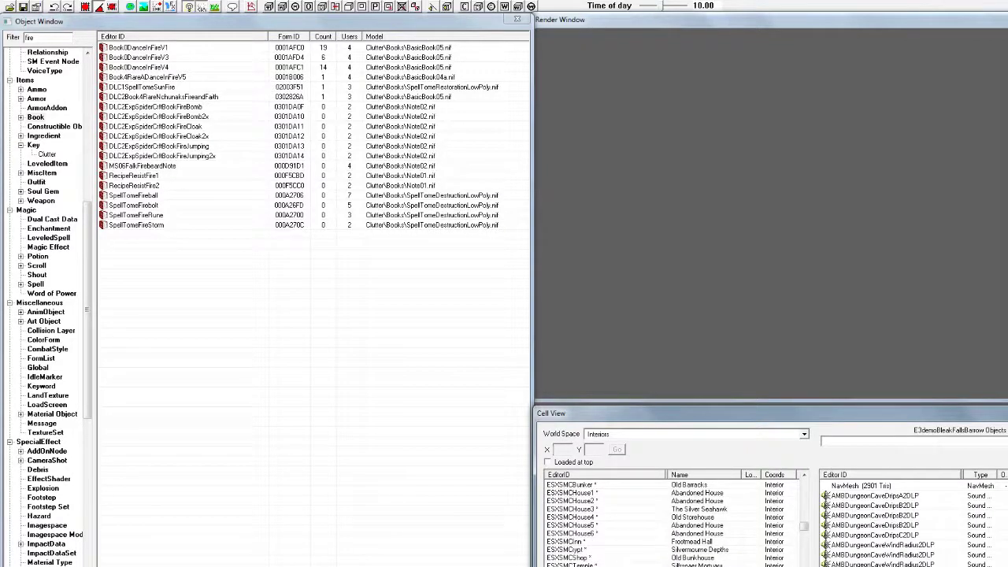
click(575, 564)
click(855, 554)
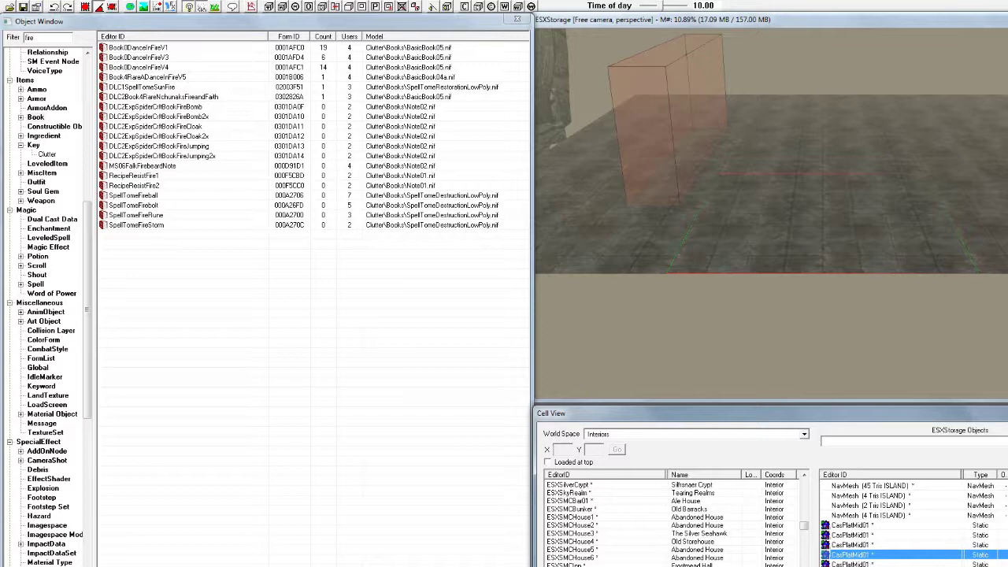
Step: Filter the books by esxs and place ESXSpellTomeTeleportSwap on the floor of the ESXStorage cell
double_click(32, 38)
text(esxs)
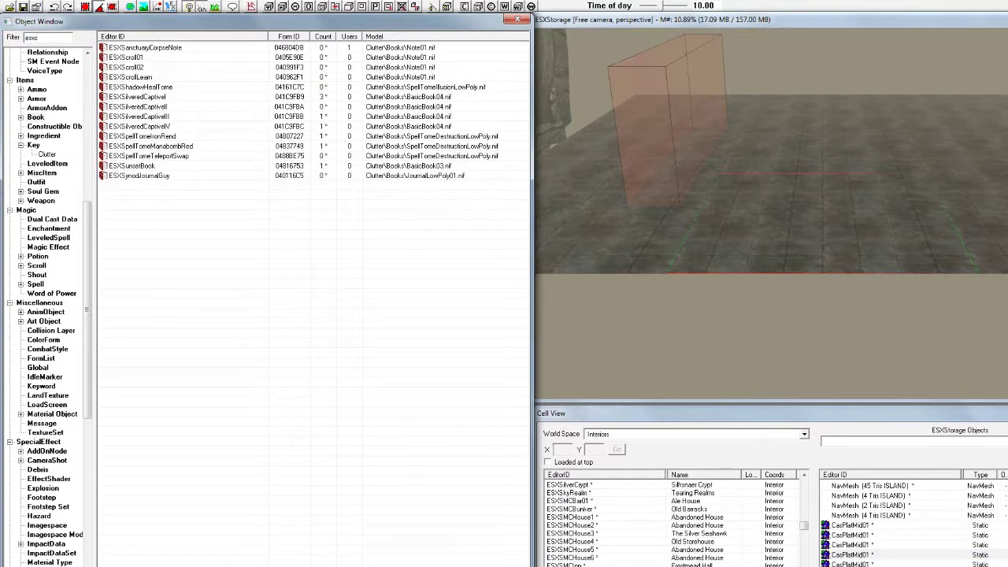
drag(149, 156, 756, 217)
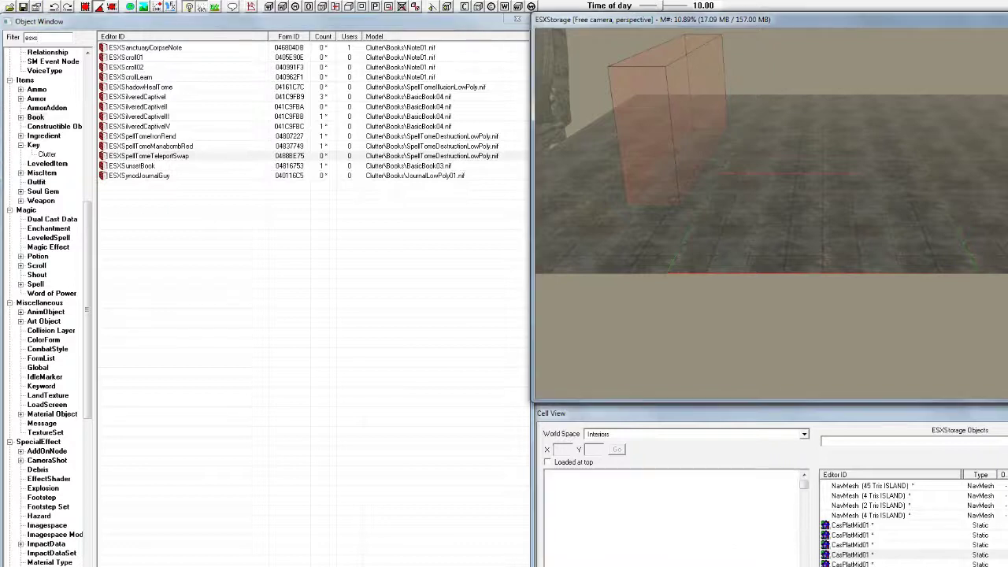
scroll(772, 215, up, 8)
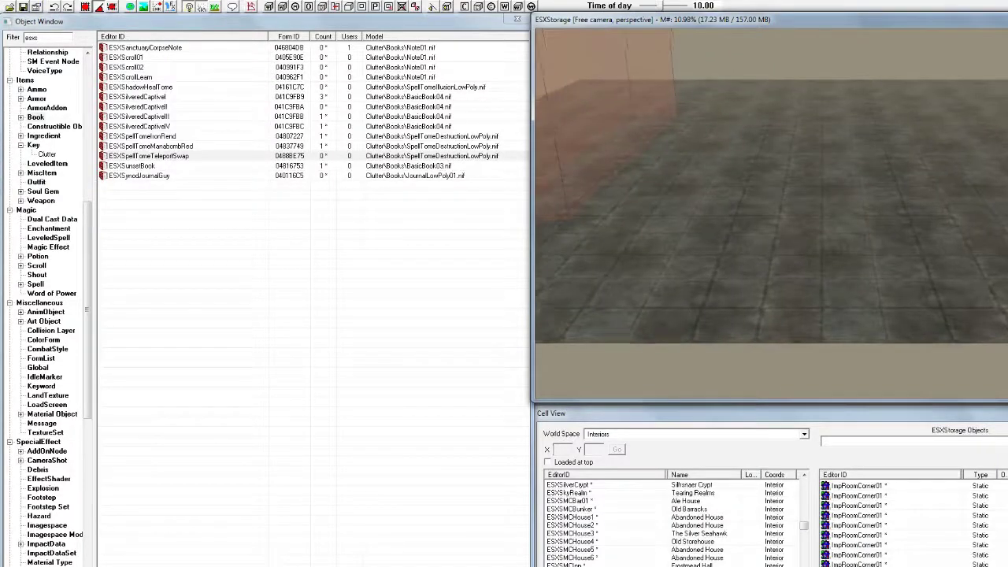
scroll(772, 214, up, 8)
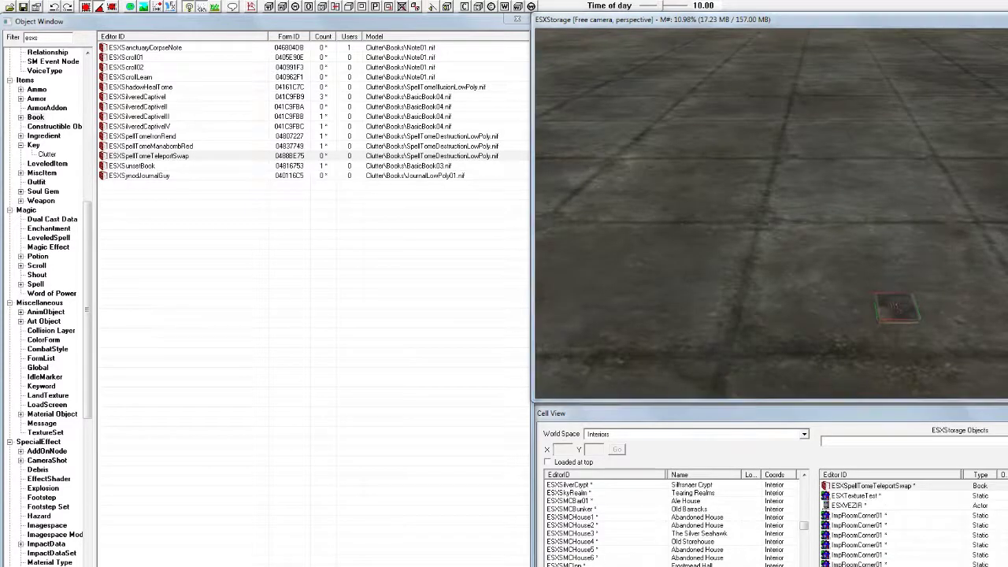
Step: Raise the placed spell tome vertically and drop it onto the floor surface
key(z)
drag(898, 307, 889, 244)
key(f)
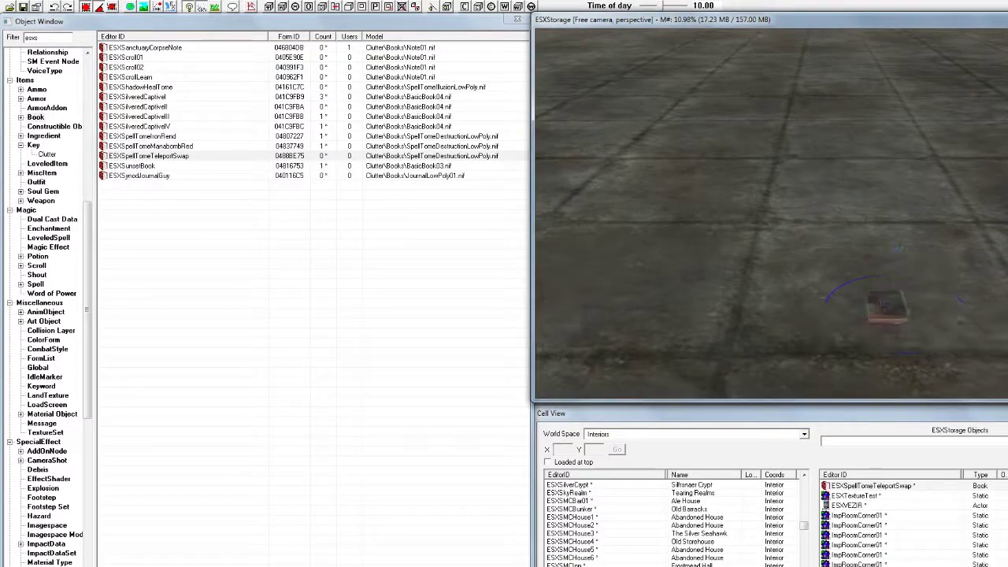
Step: Filter the actors by gin and place ESXGineauPig2 on the floor near the spell tome
scroll(772, 214, down, 5)
shift+middle_drag(772, 214, 898, 260)
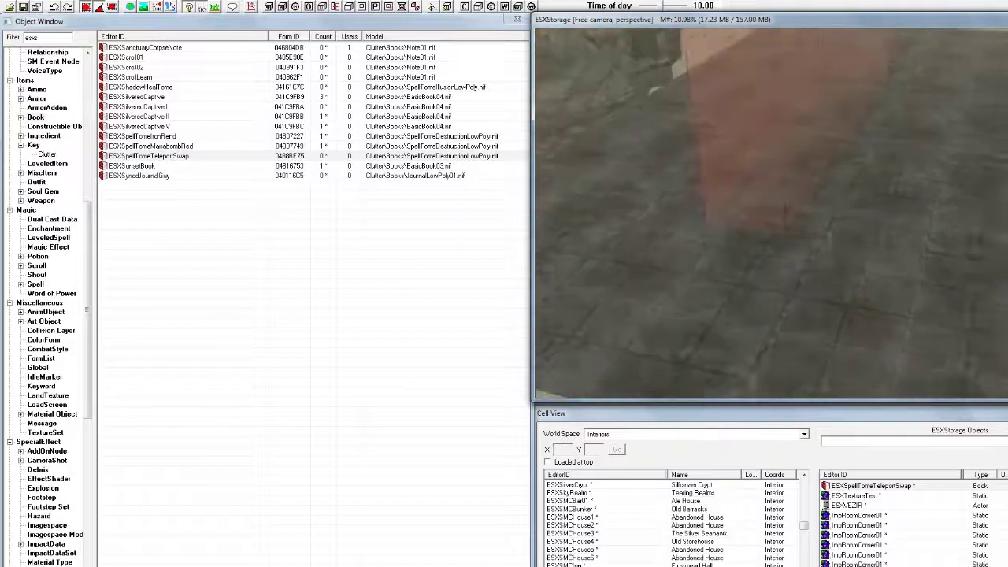
middle_drag(803, 208, 756, 208)
drag(87, 307, 87, 162)
double_click(32, 38)
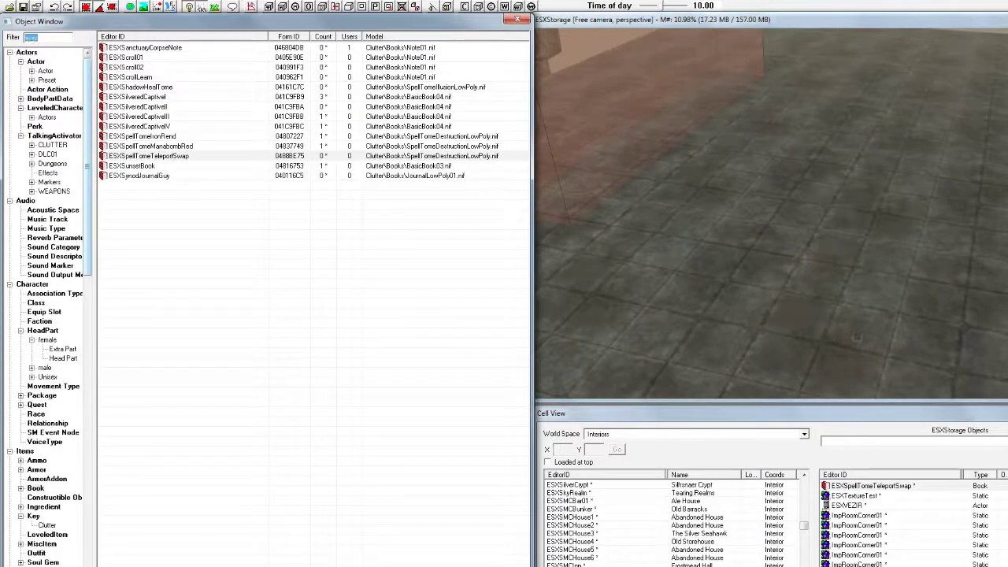
text(guin)
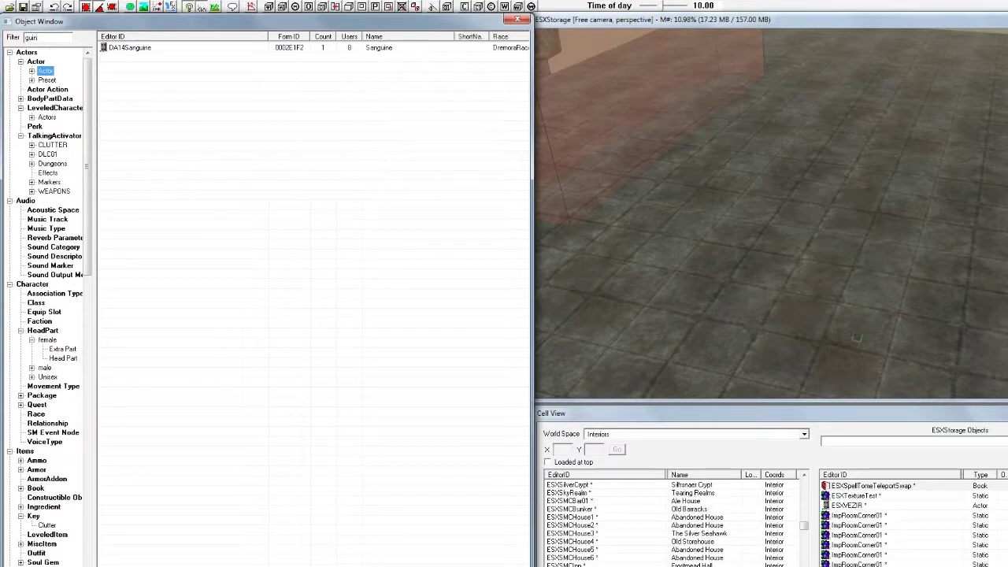
double_click(32, 38)
text(g)
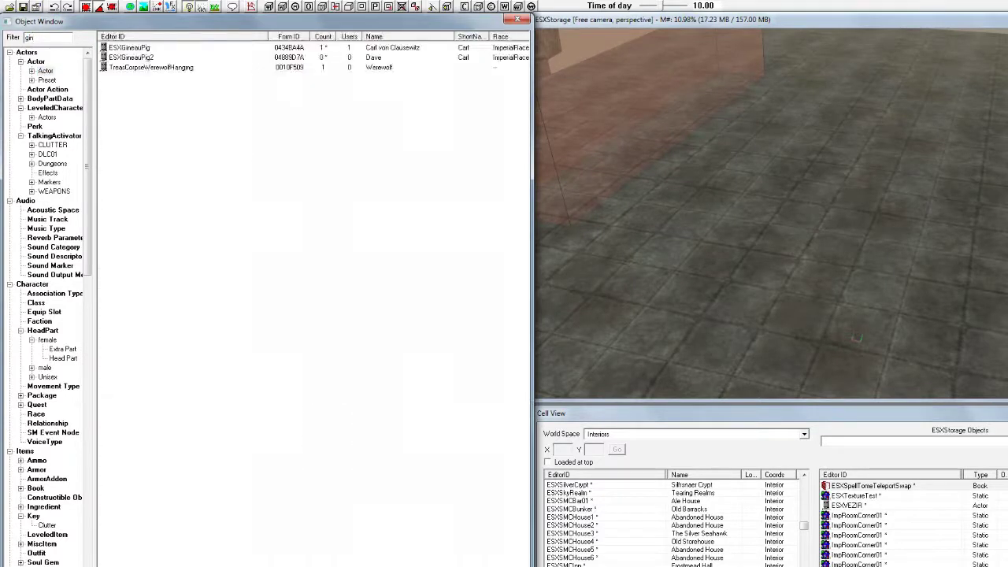
click(132, 58)
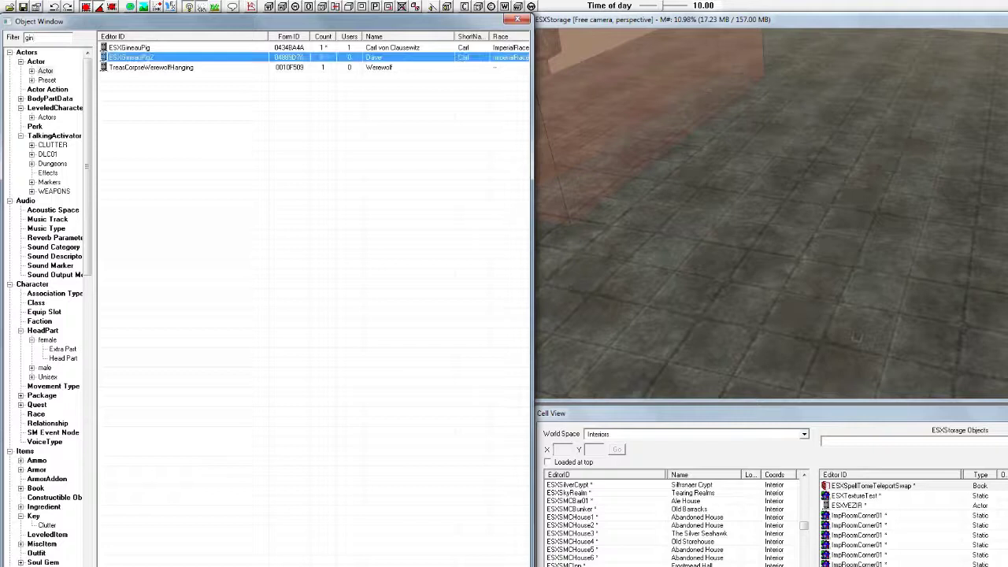
drag(133, 58, 857, 337)
scroll(857, 338, down, 2)
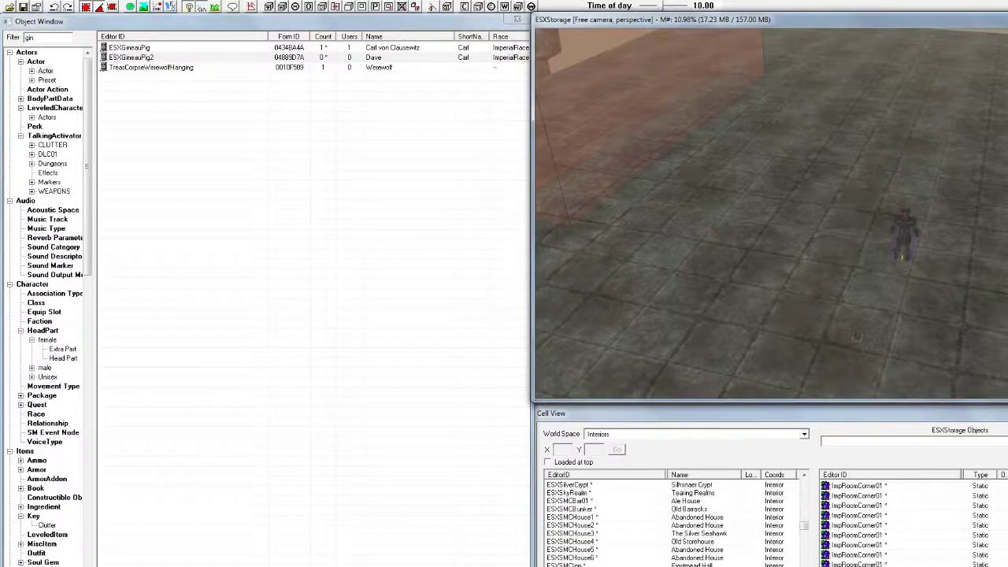
shift+middle_drag(862, 244, 839, 235)
scroll(860, 210, down, 3)
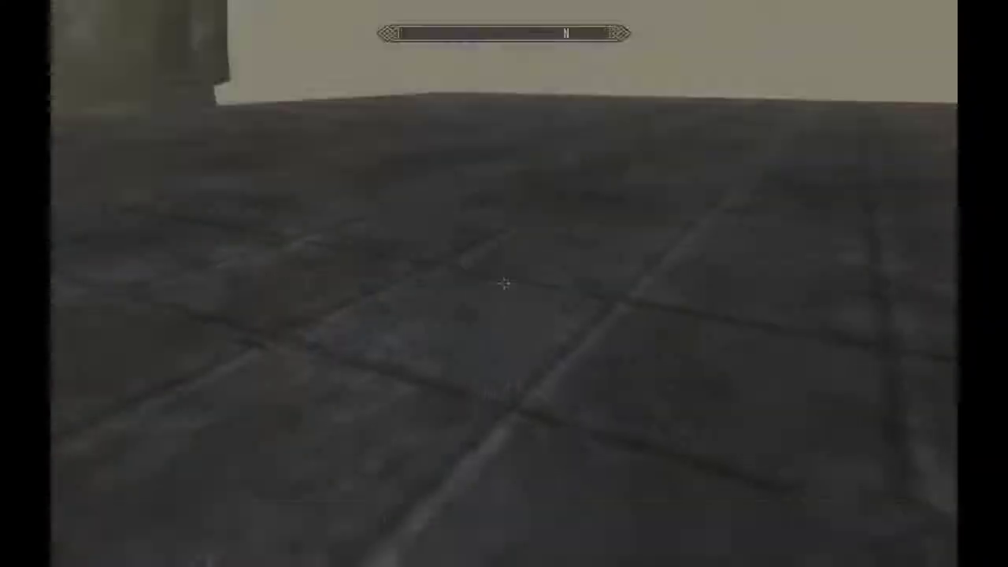
Step: In Skyrim, find Spell Tome: Test Spell among the inventory's books and read it to learn the spell
key(Tab)
key(a)
key(Alt_L)
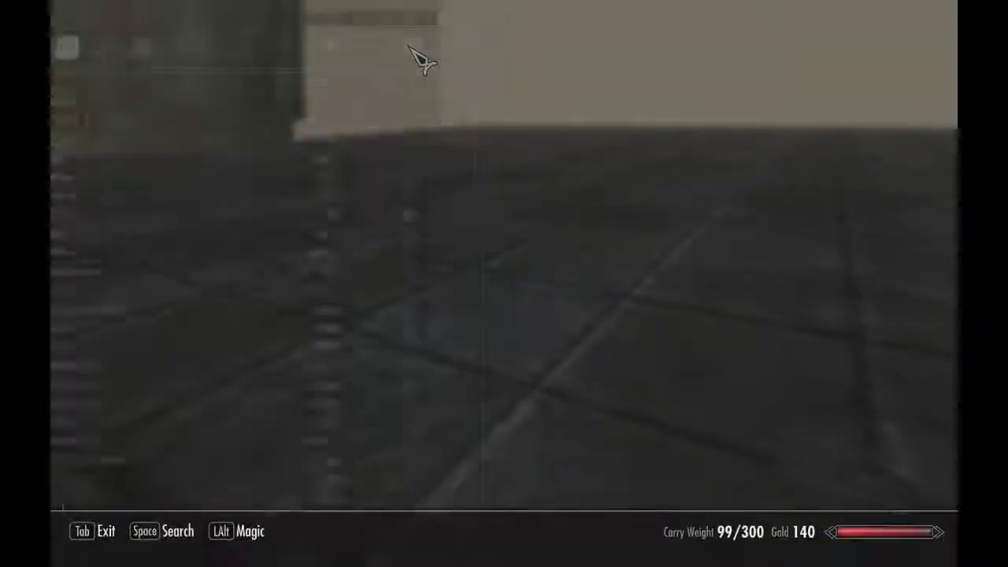
click(409, 52)
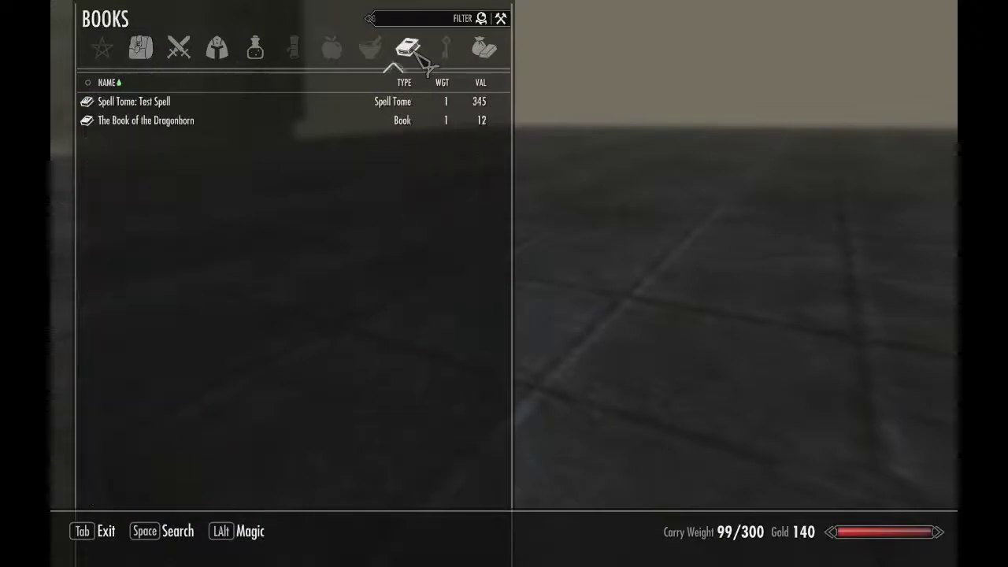
click(217, 111)
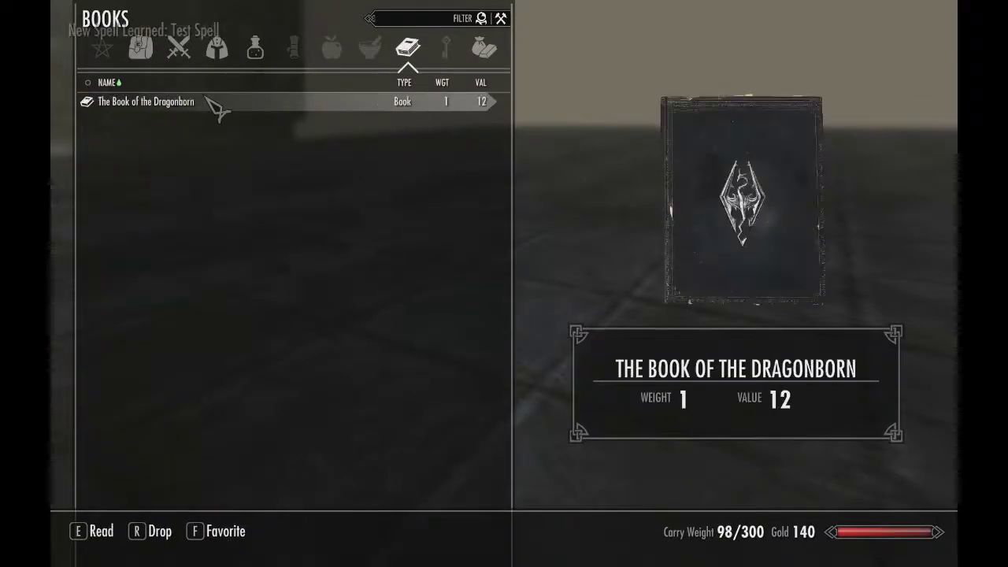
Step: Equip Test Spell from the Destruction spells and return to the game
key(Tab)
key(Tab)
click(497, 281)
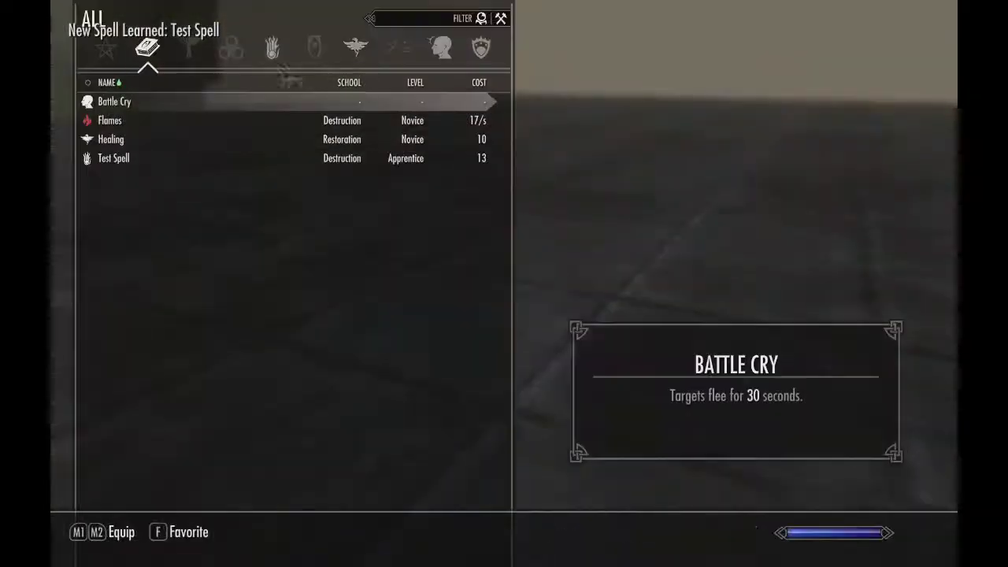
click(275, 59)
click(160, 134)
key(Tab)
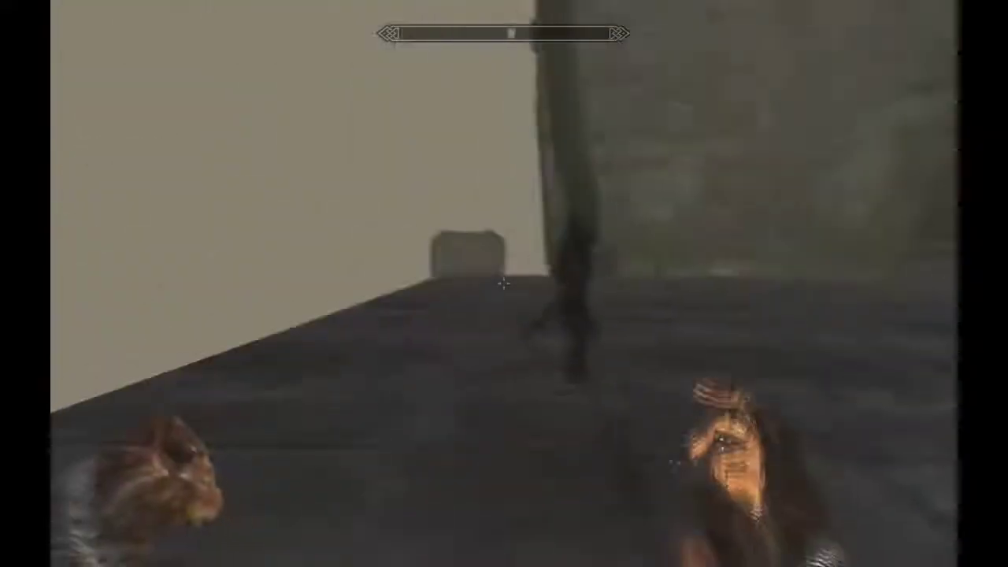
Step: Cast Test Spell at the test actor and pause the game with the system menu
click(504, 283)
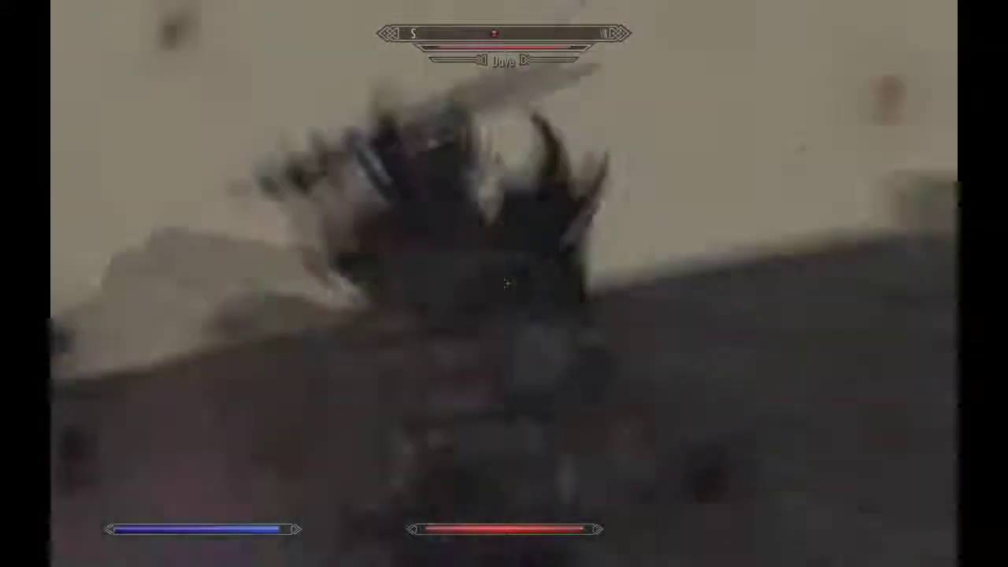
key(Escape)
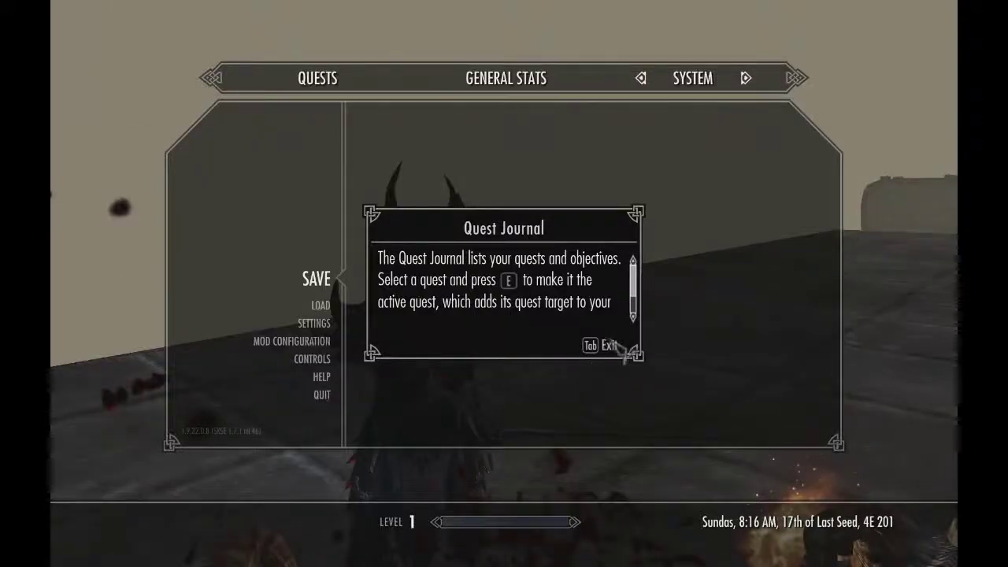